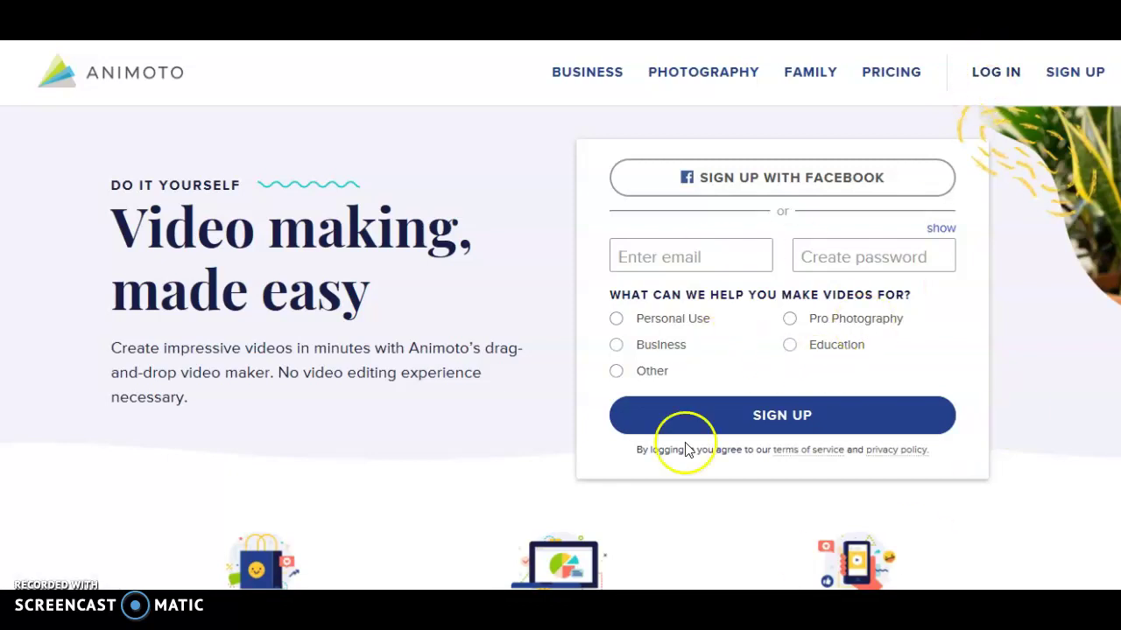
Step: Log in to Animoto with the account e-mail and password to reach My Videos
left_click(992, 77)
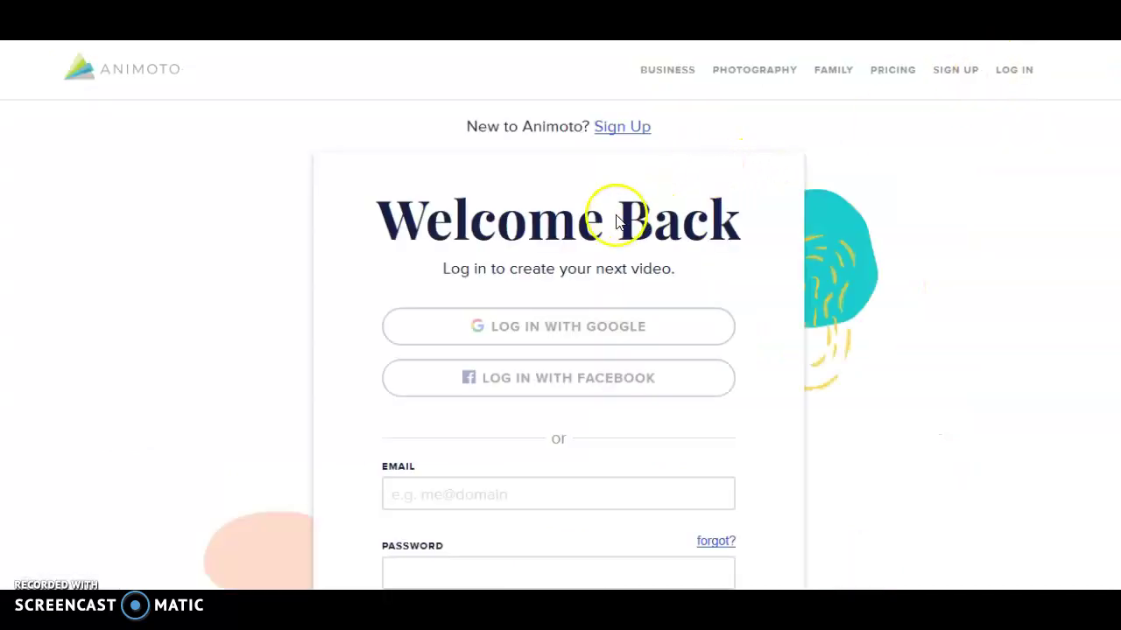
scroll(570, 412, "down", 3)
left_click(508, 253)
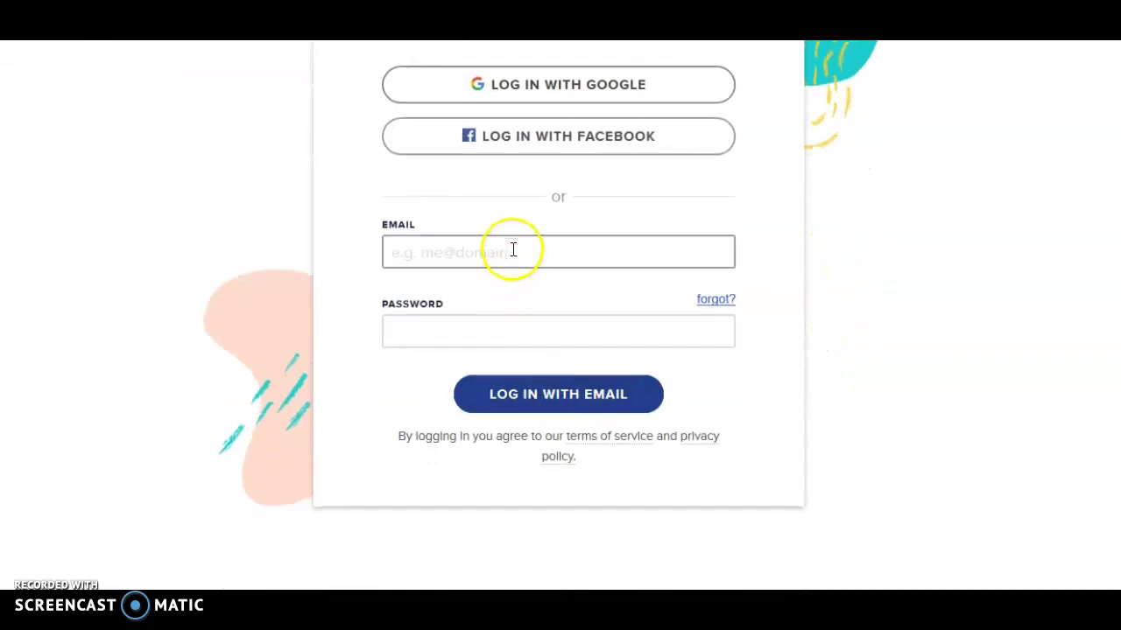
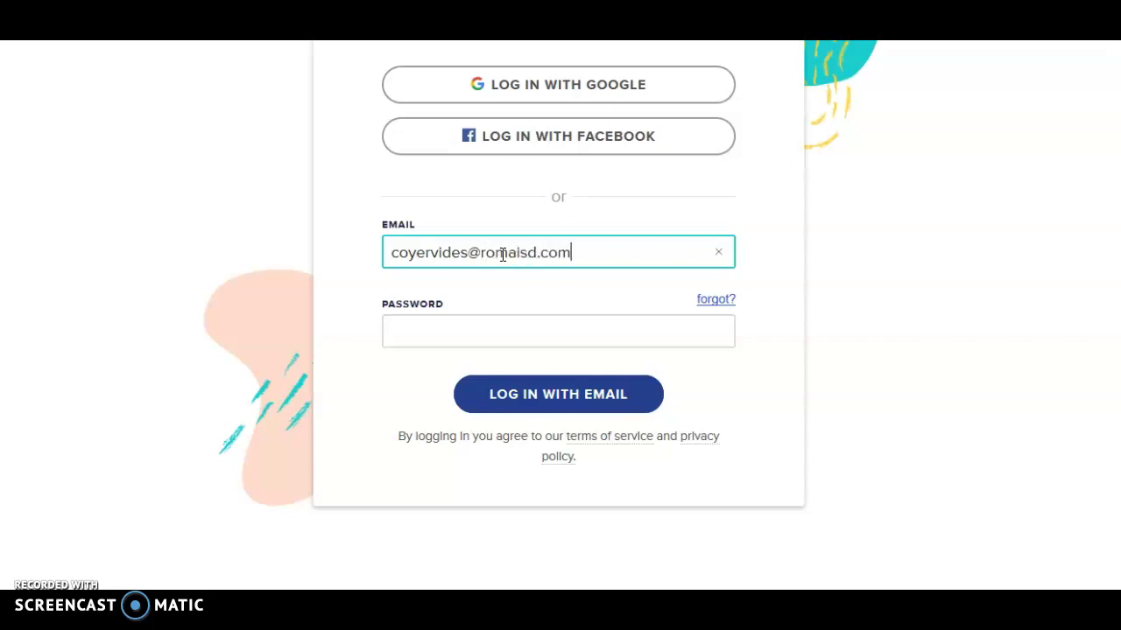
left_click(473, 335)
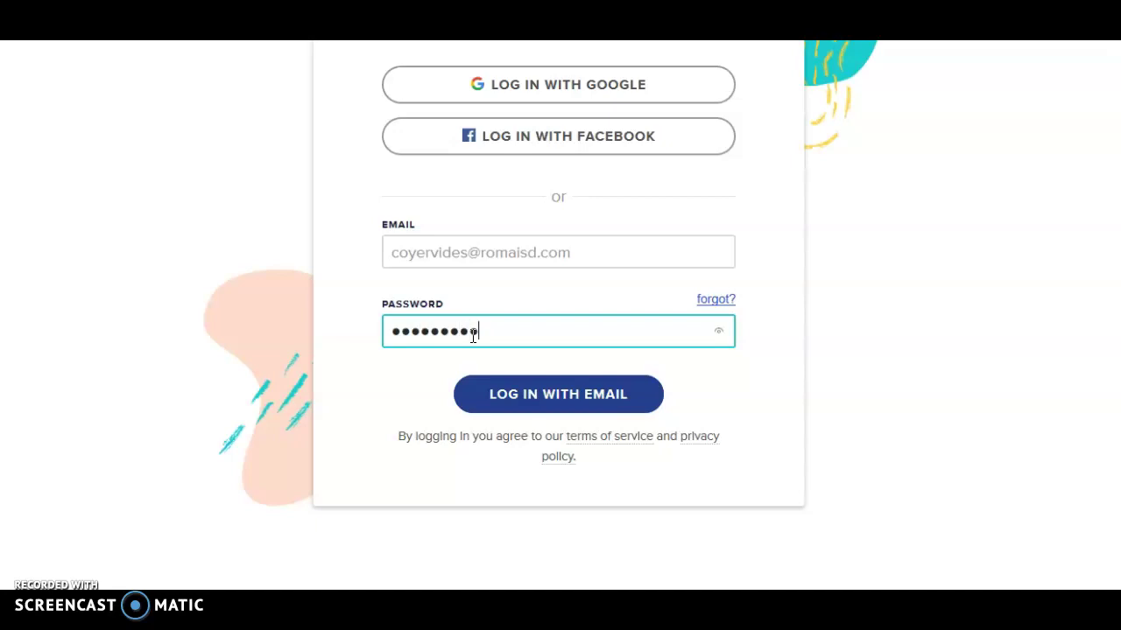
key("Return")
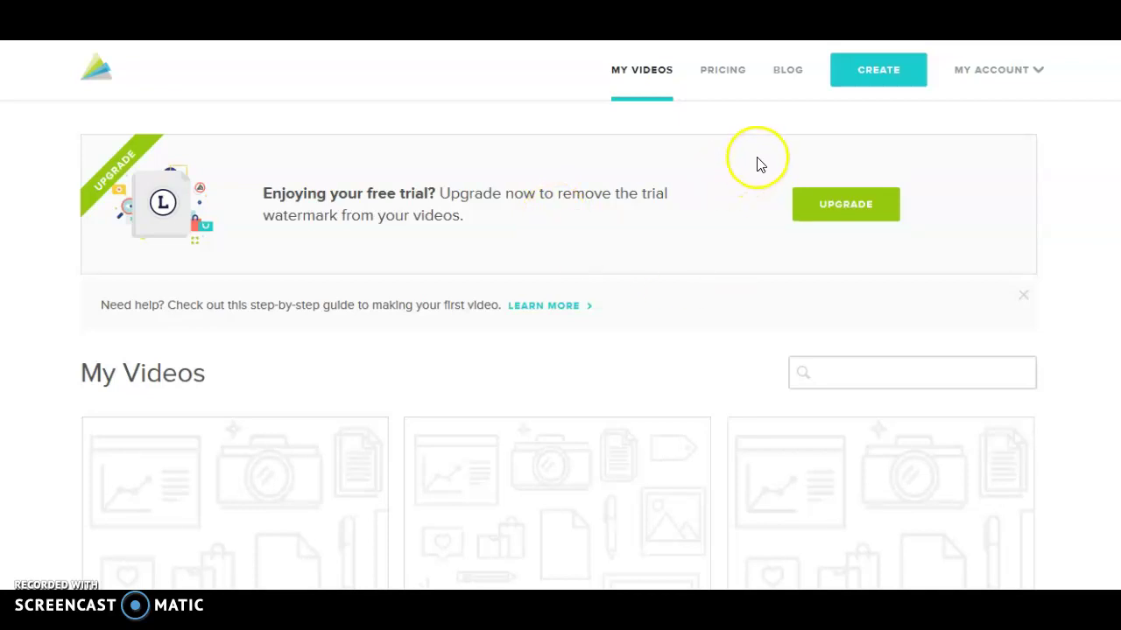
scroll(696, 166, "down", 2)
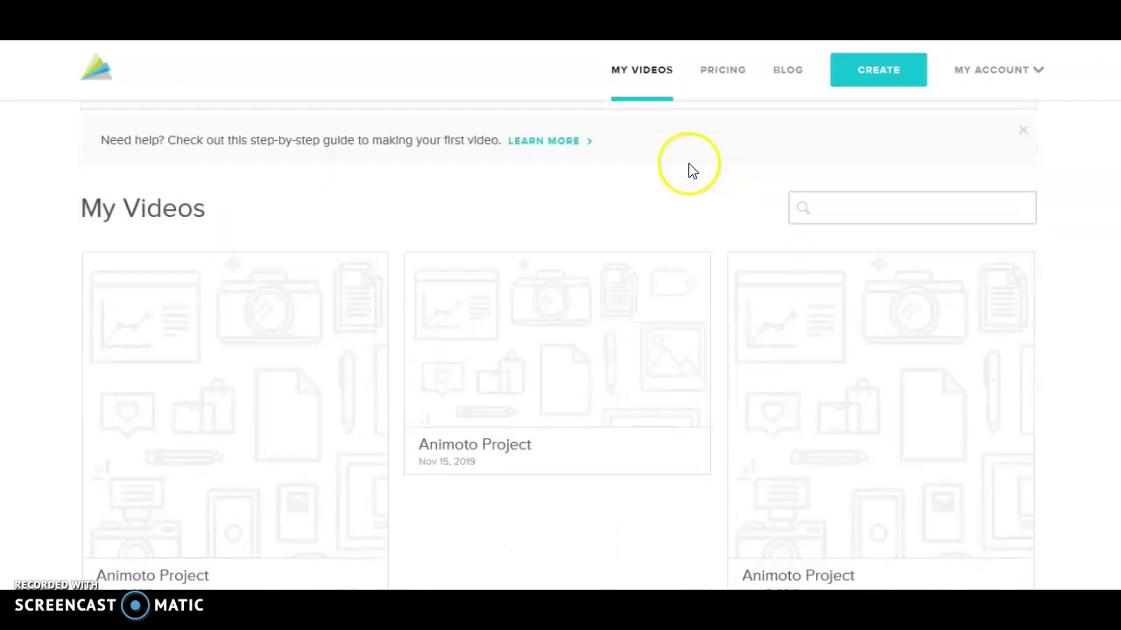
scroll(690, 170, "down", 2)
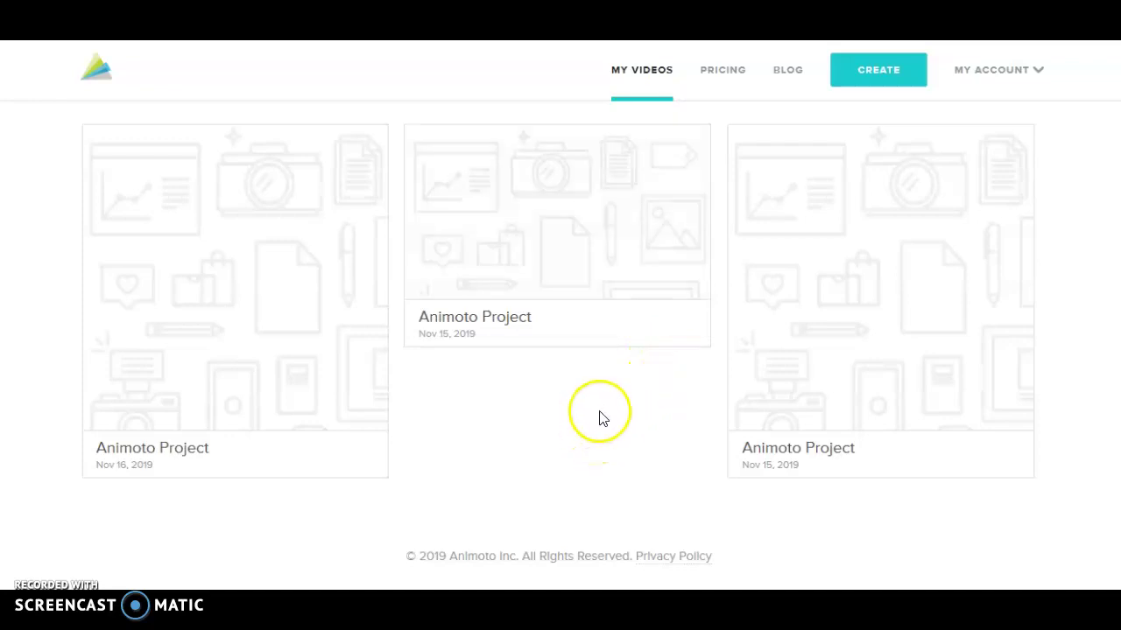
scroll(601, 417, "up", 4)
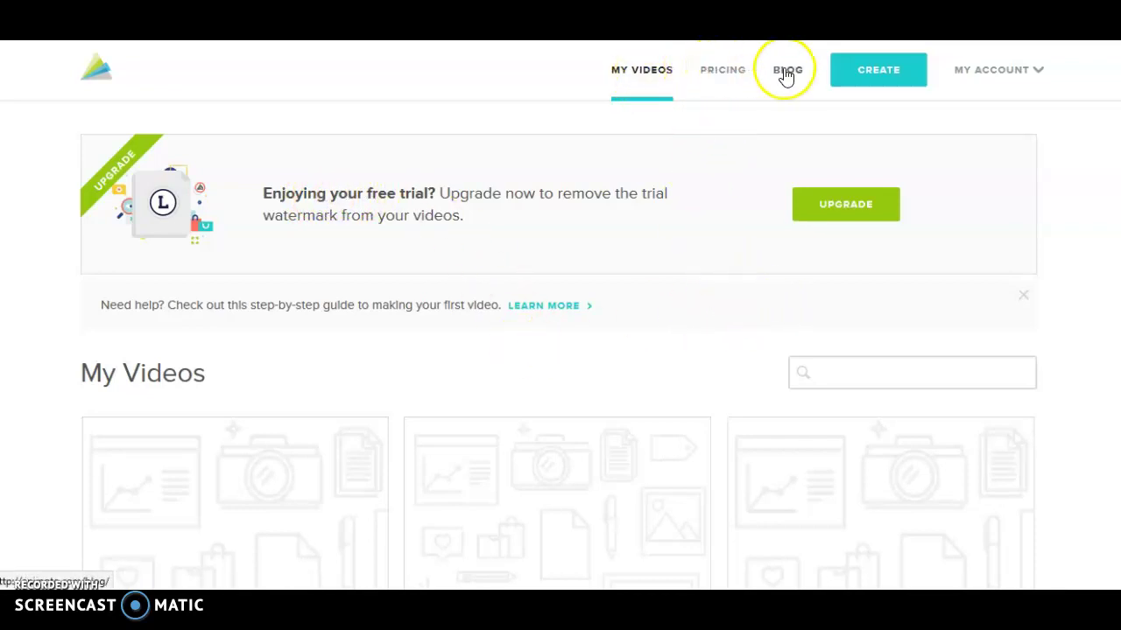
Step: Start a new video and browse the Recommended for you template gallery
left_click(872, 77)
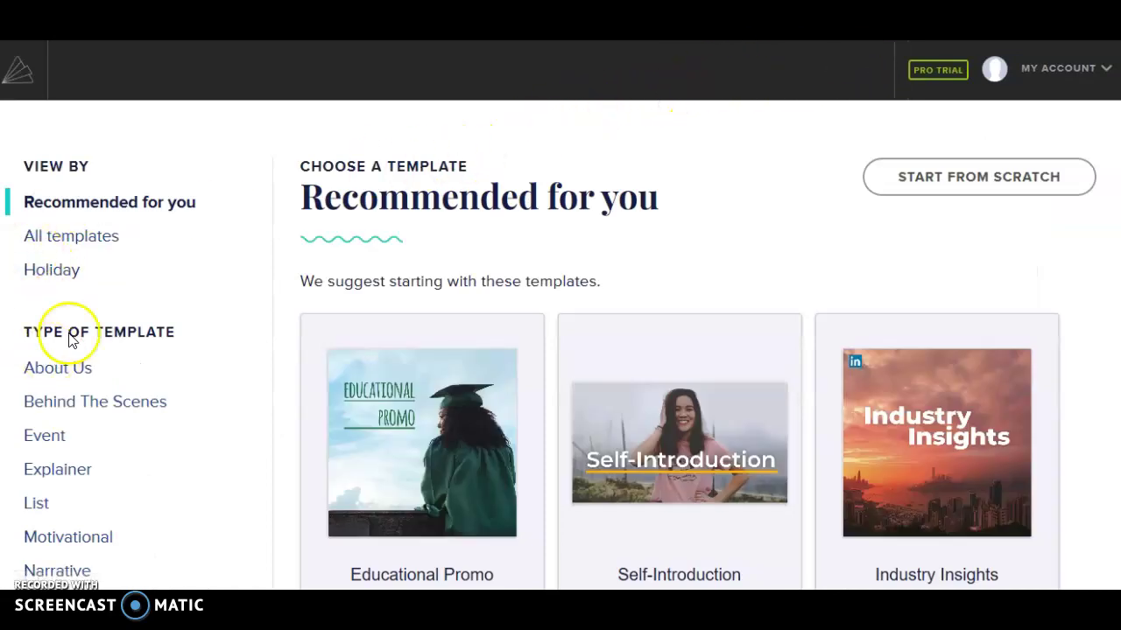
scroll(63, 313, "down", 5)
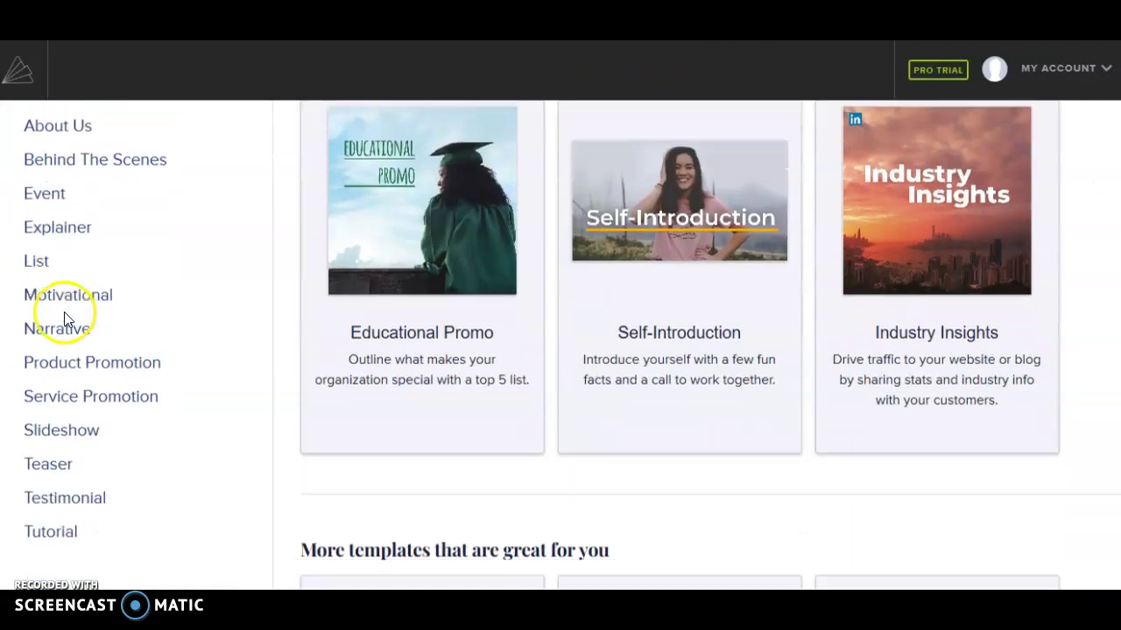
scroll(63, 321, "down", 7)
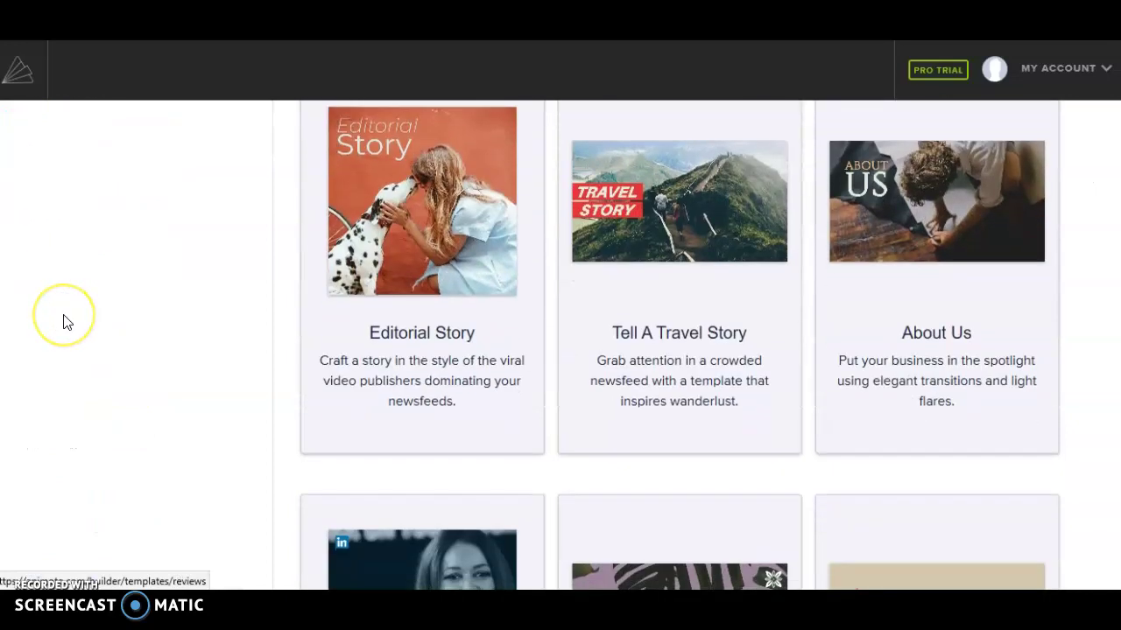
scroll(63, 322, "down", 3)
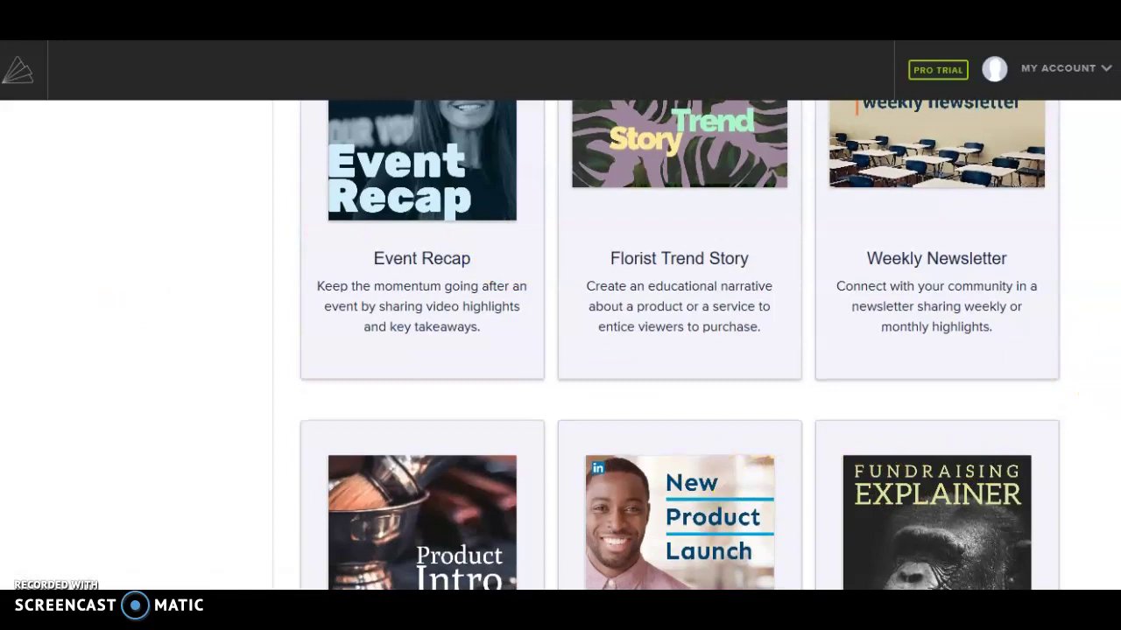
scroll(1110, 412, "down", 5)
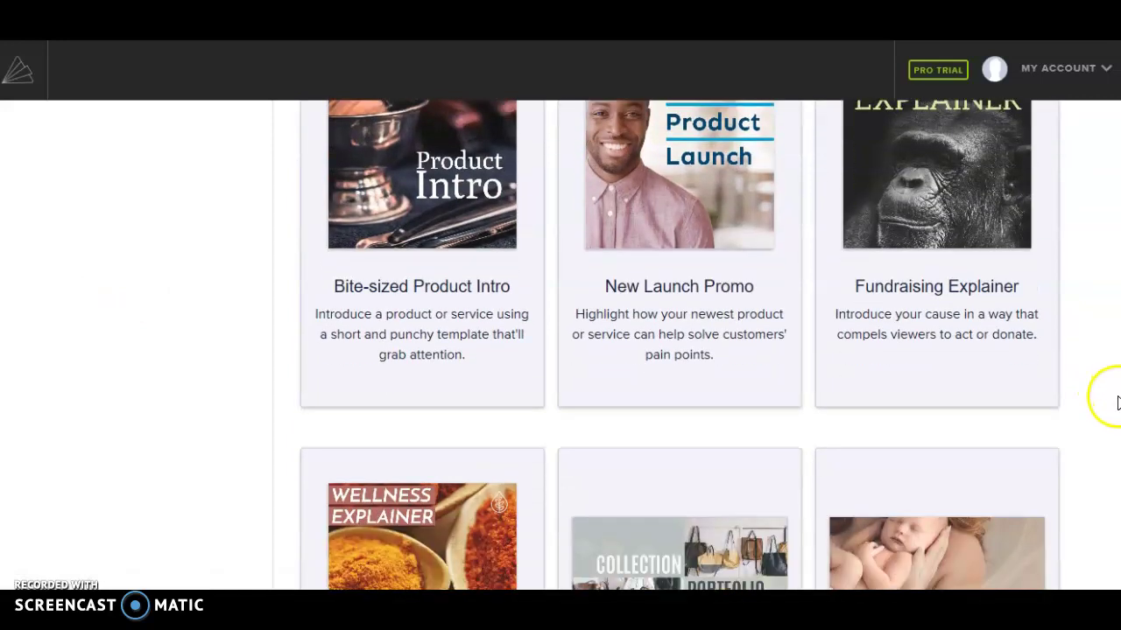
scroll(1110, 446, "down", 3)
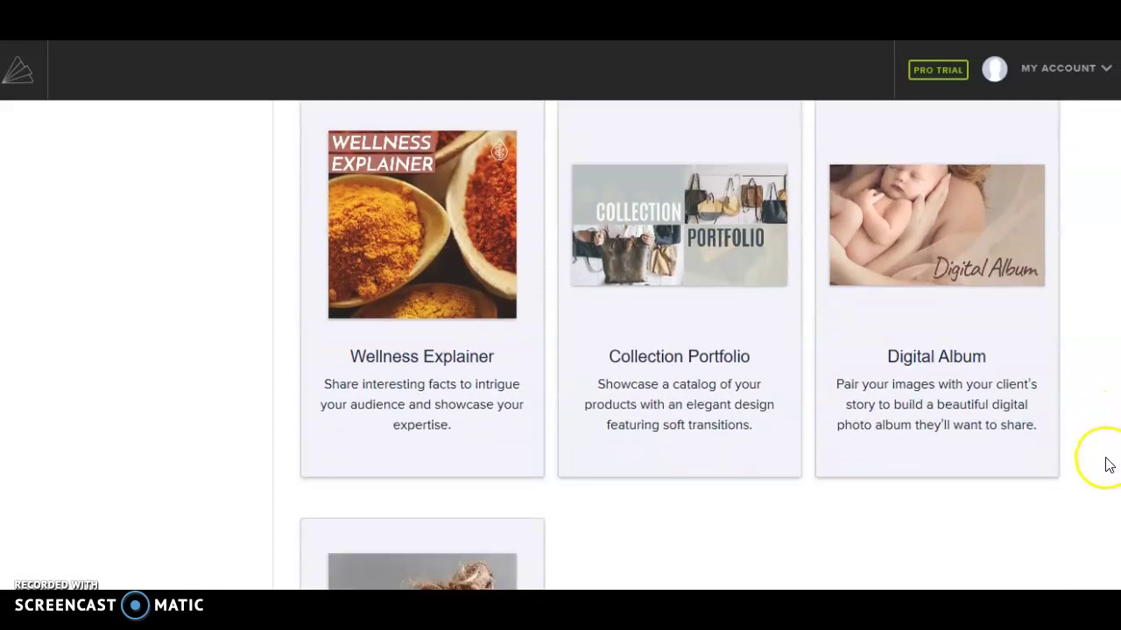
scroll(1104, 477, "down", 3)
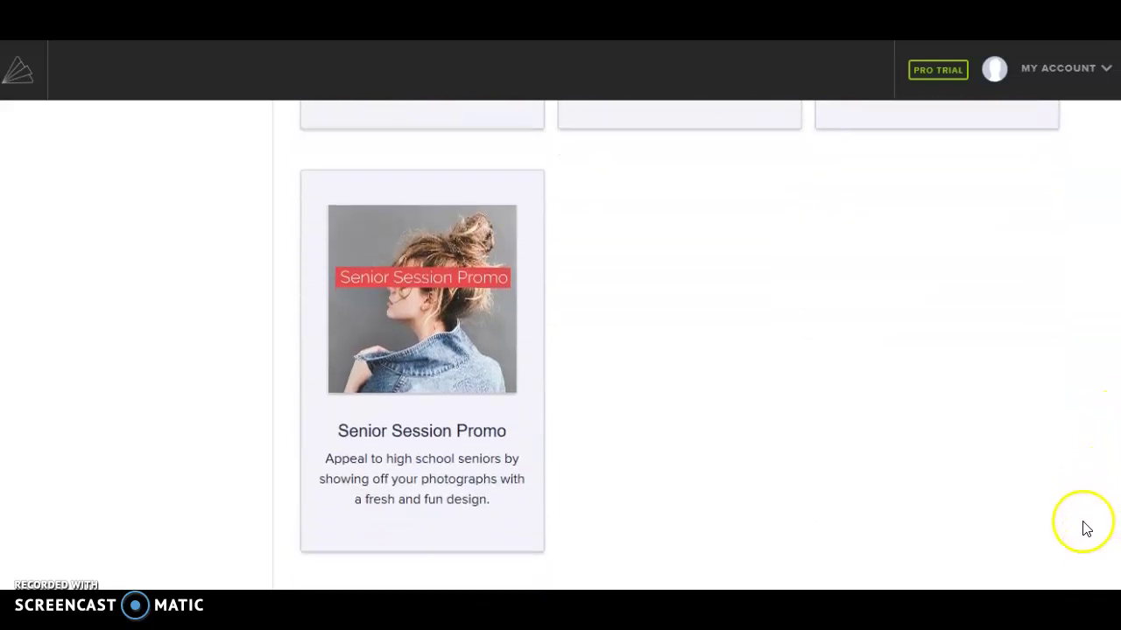
scroll(1078, 438, "up", 10)
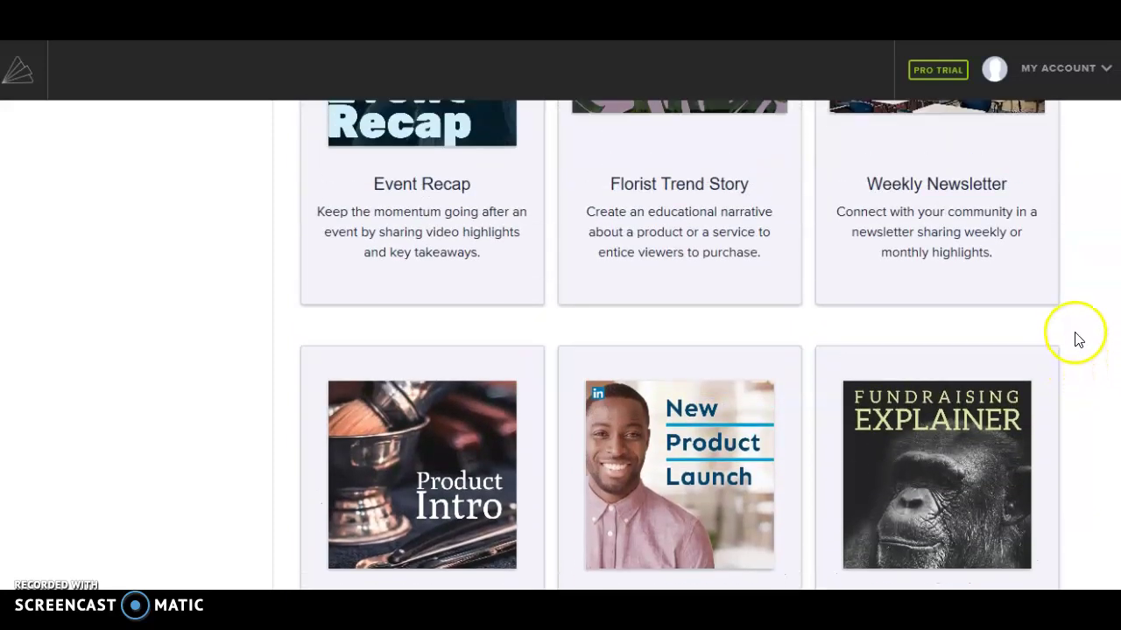
scroll(1066, 287, "up", 6)
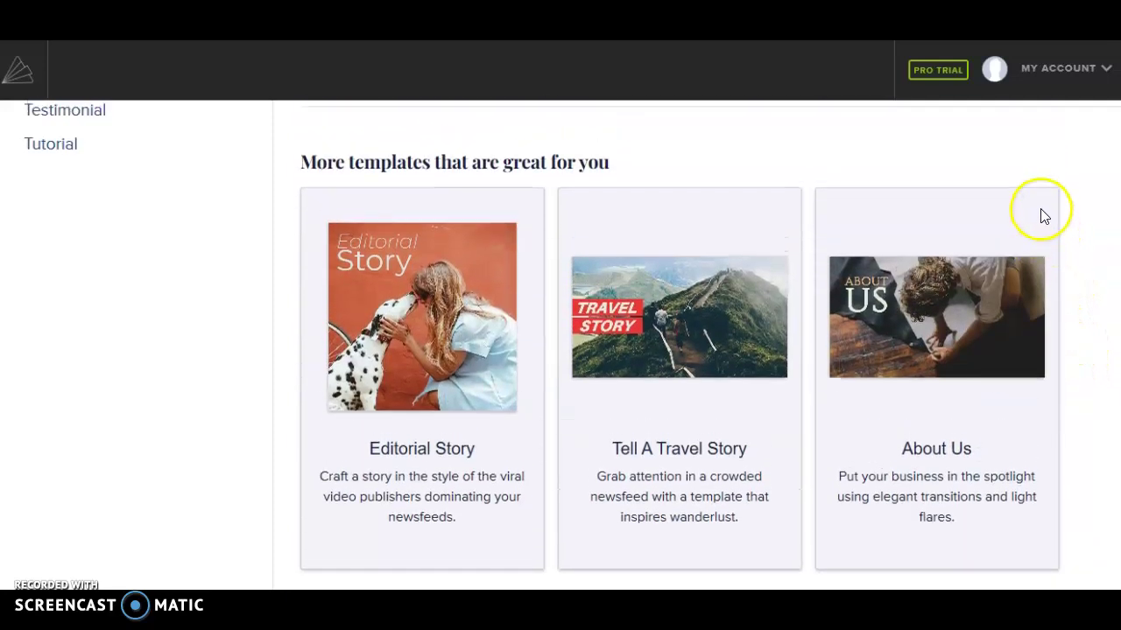
scroll(1036, 188, "up", 3)
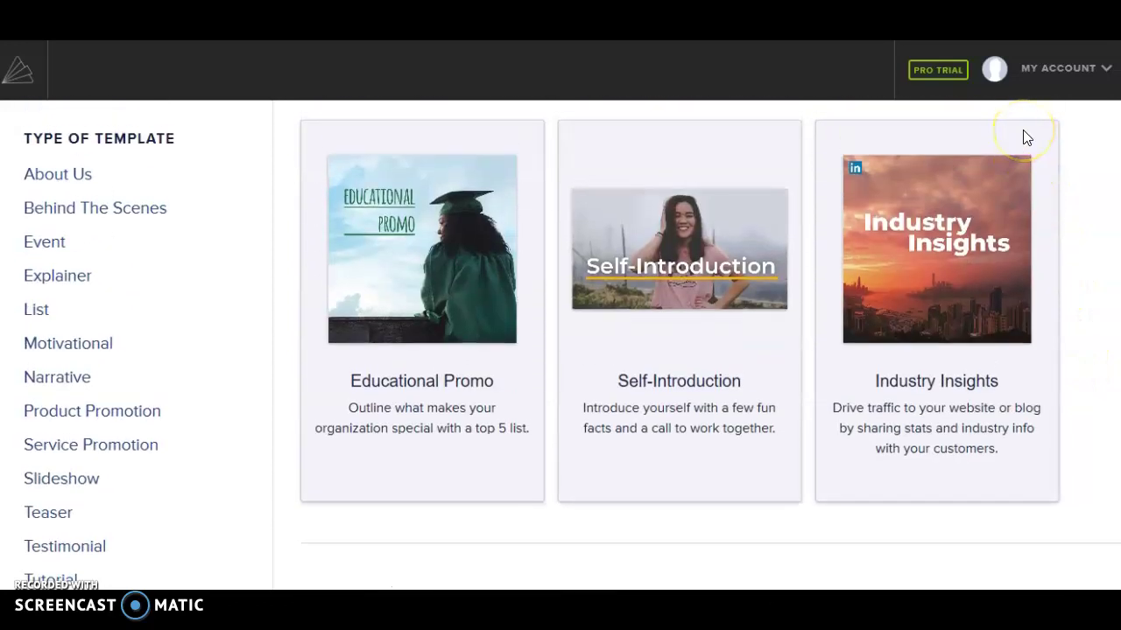
scroll(1024, 140, "down", 8)
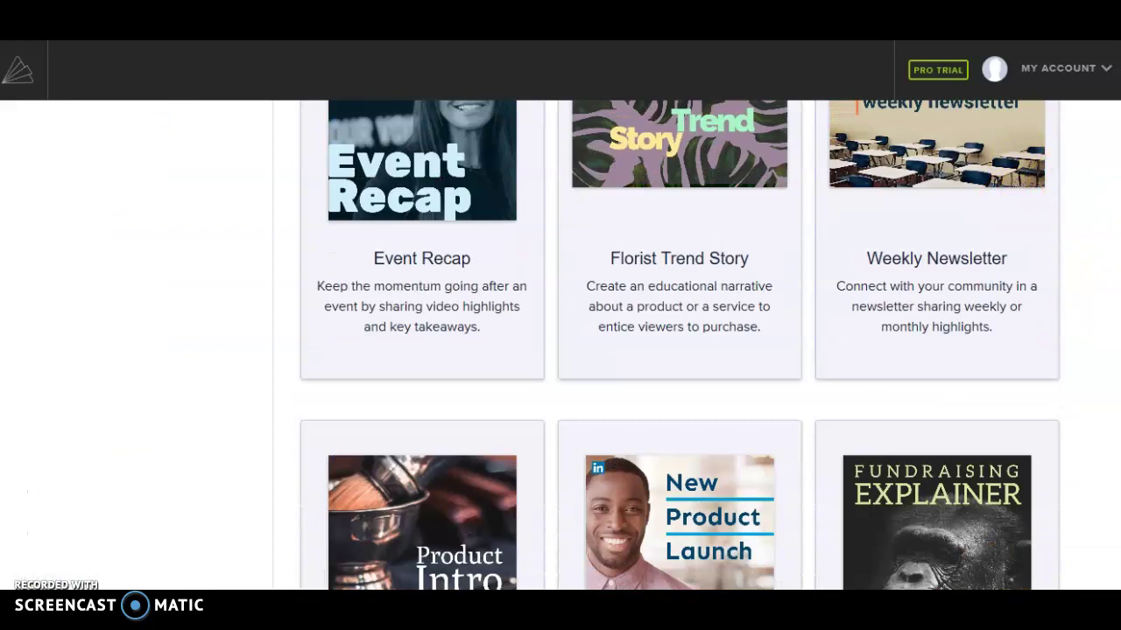
scroll(1095, 275, "down", 3)
scroll(1107, 351, "down", 3)
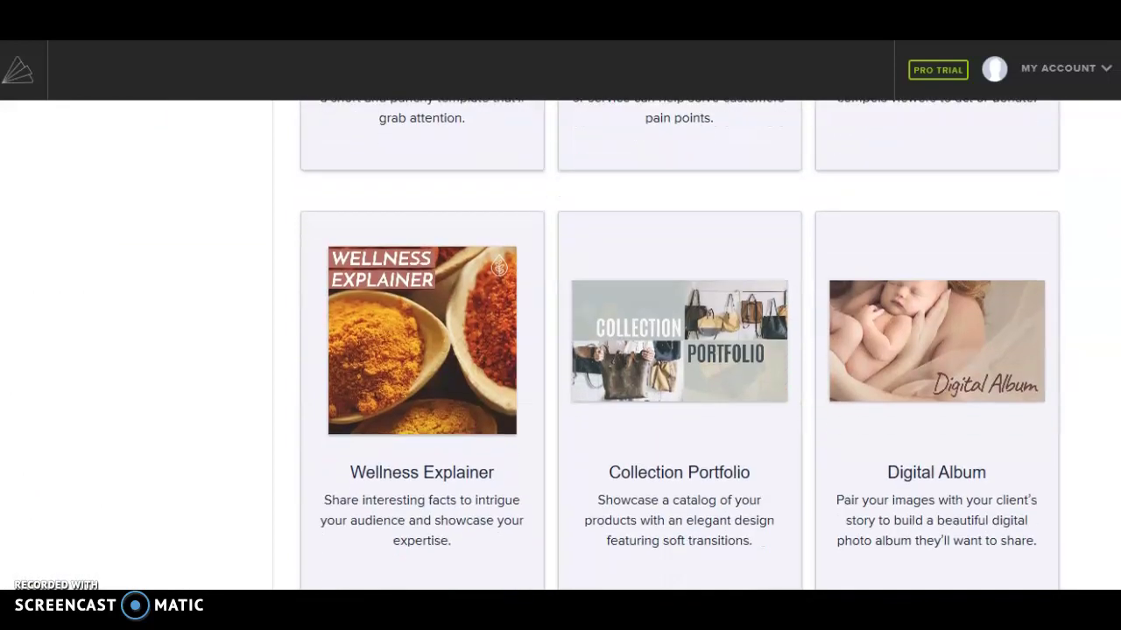
scroll(1111, 371, "up", 6)
scroll(1094, 228, "up", 10)
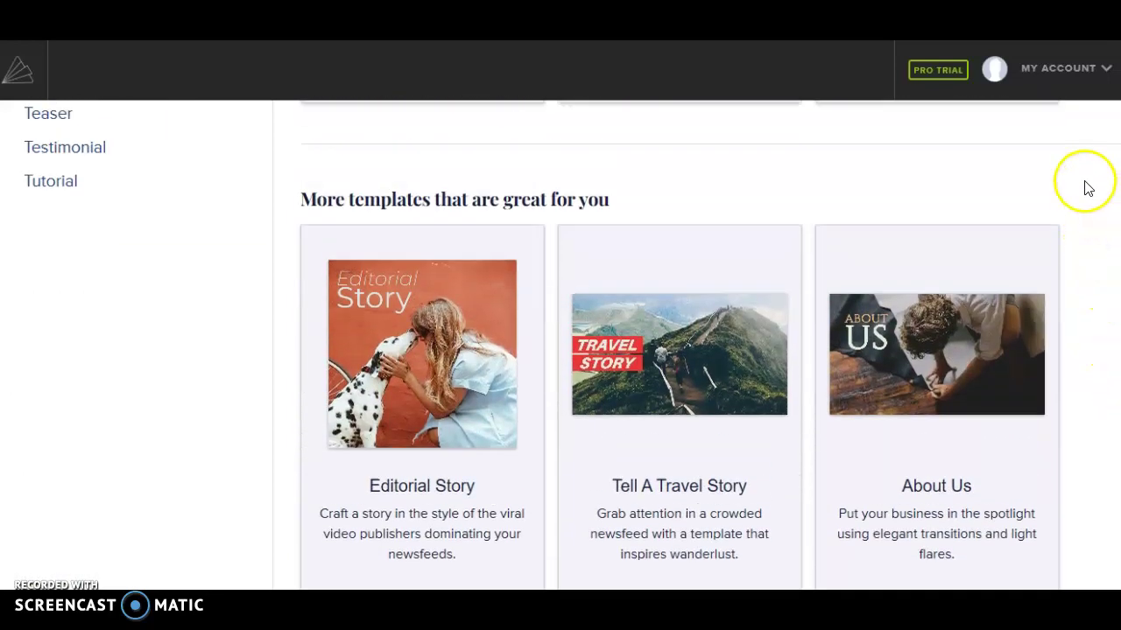
scroll(1084, 131, "up", 1)
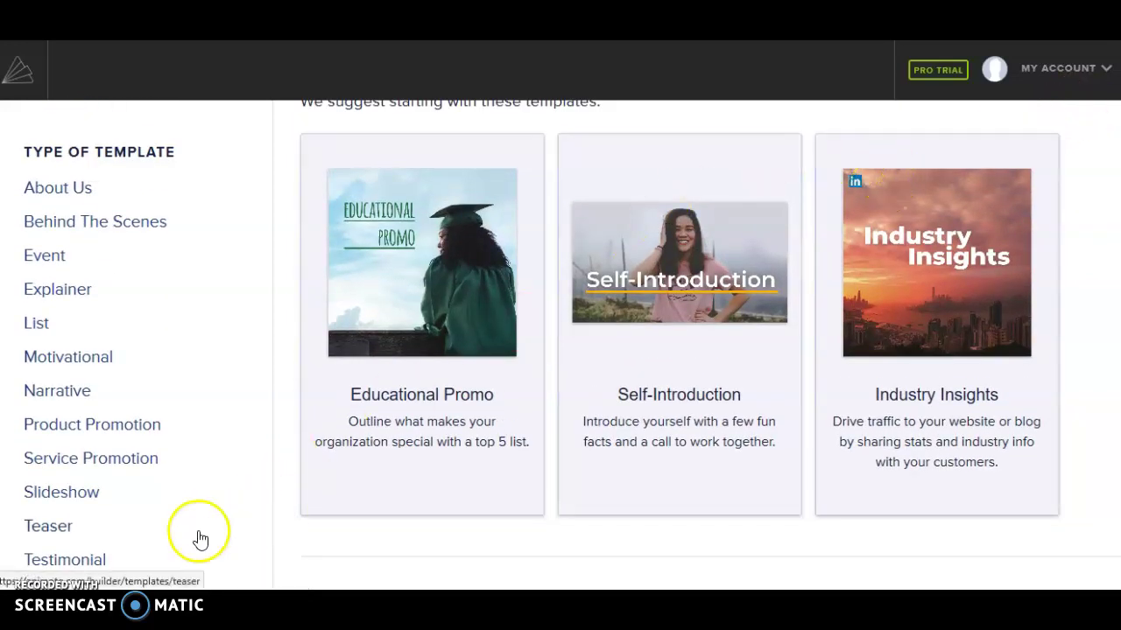
Step: Filter to Narrative templates and create a project from Story of Your Product
left_click(85, 397)
scroll(491, 342, "down", 2)
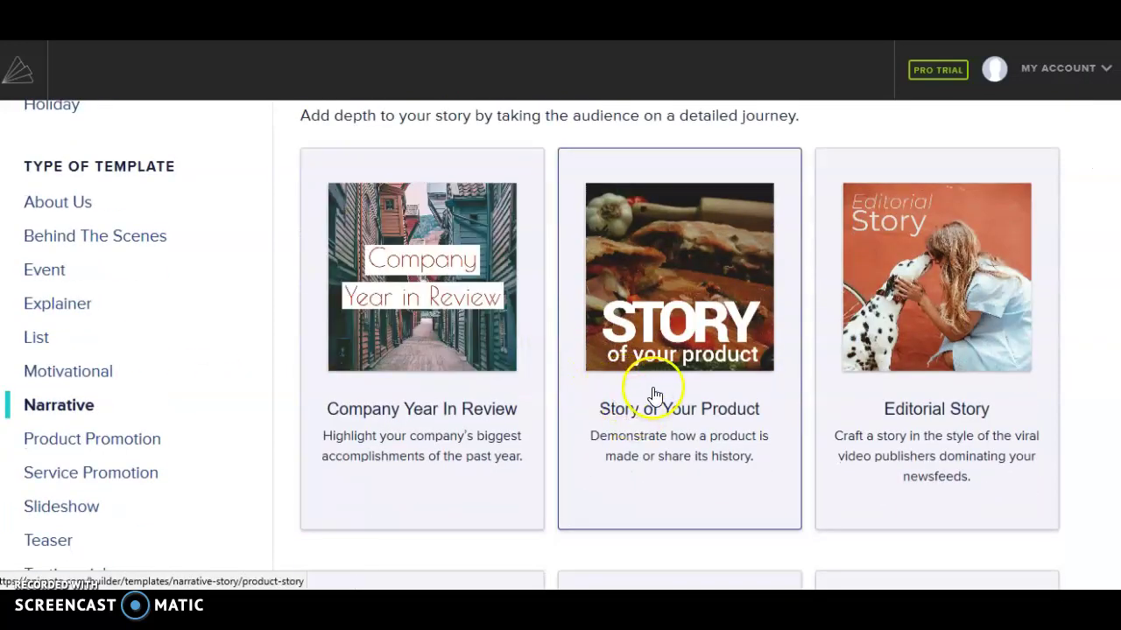
scroll(653, 397, "down", 4)
scroll(647, 398, "down", 1)
scroll(632, 399, "up", 3)
scroll(636, 401, "down", 3)
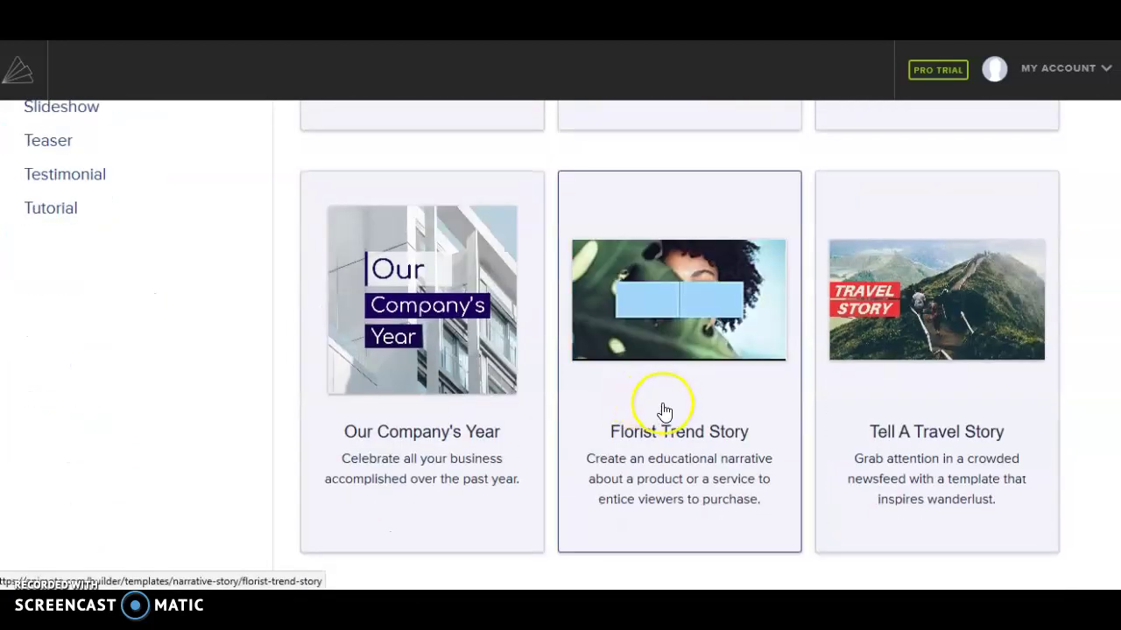
scroll(661, 414, "up", 5)
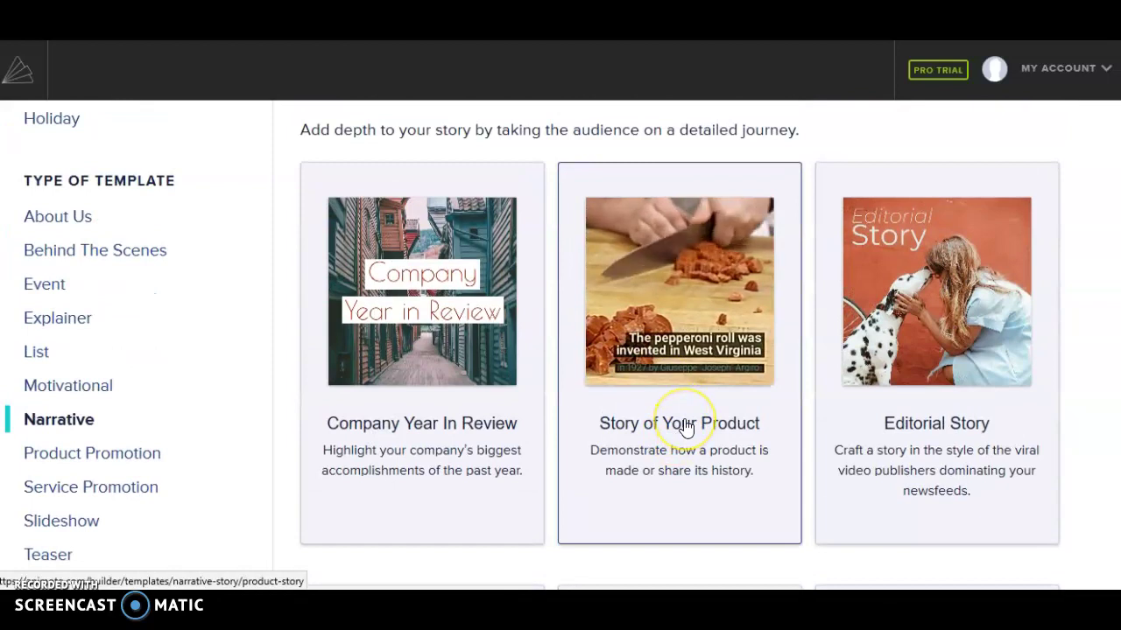
left_click(684, 426)
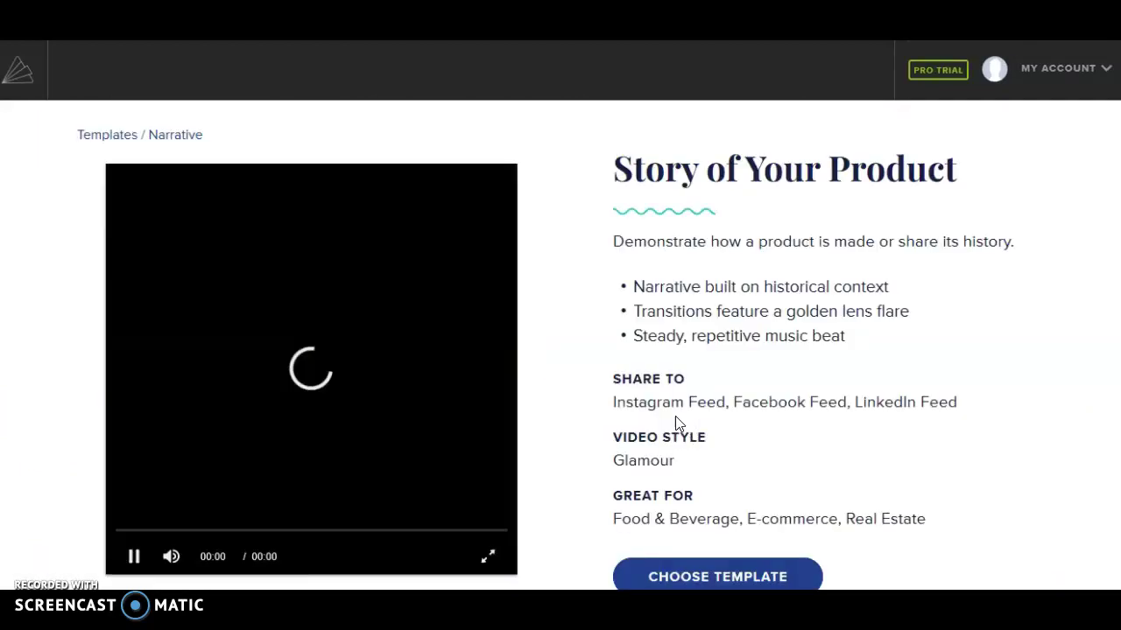
scroll(624, 351, "down", 1)
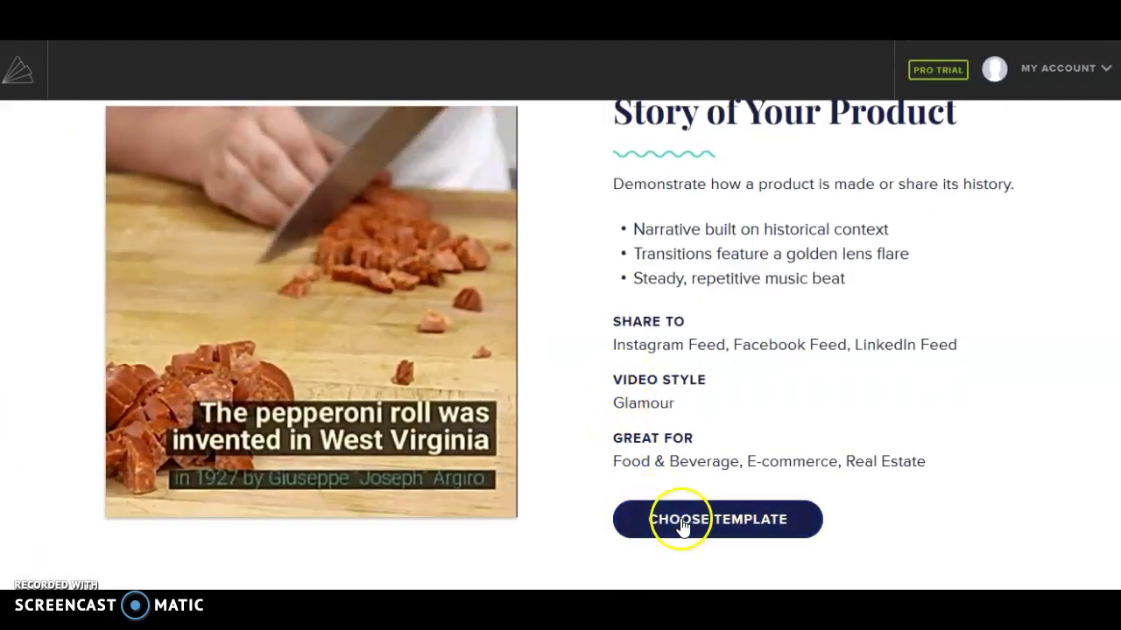
left_click(682, 524)
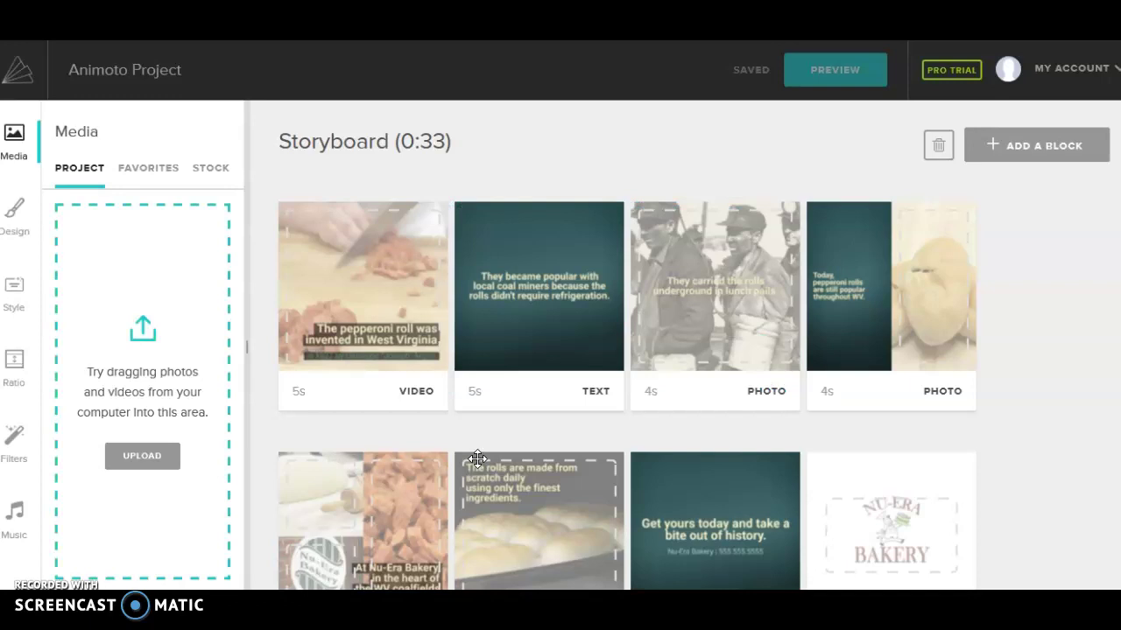
left_click_drag(477, 459, 477, 458)
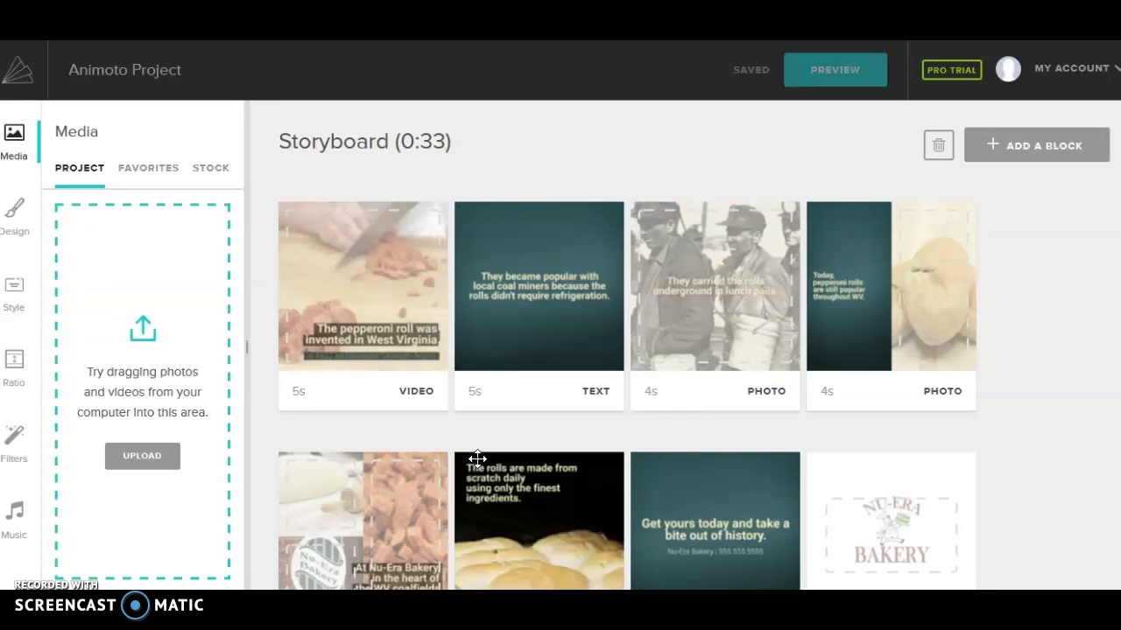
left_click(492, 312)
mouse_move(493, 313)
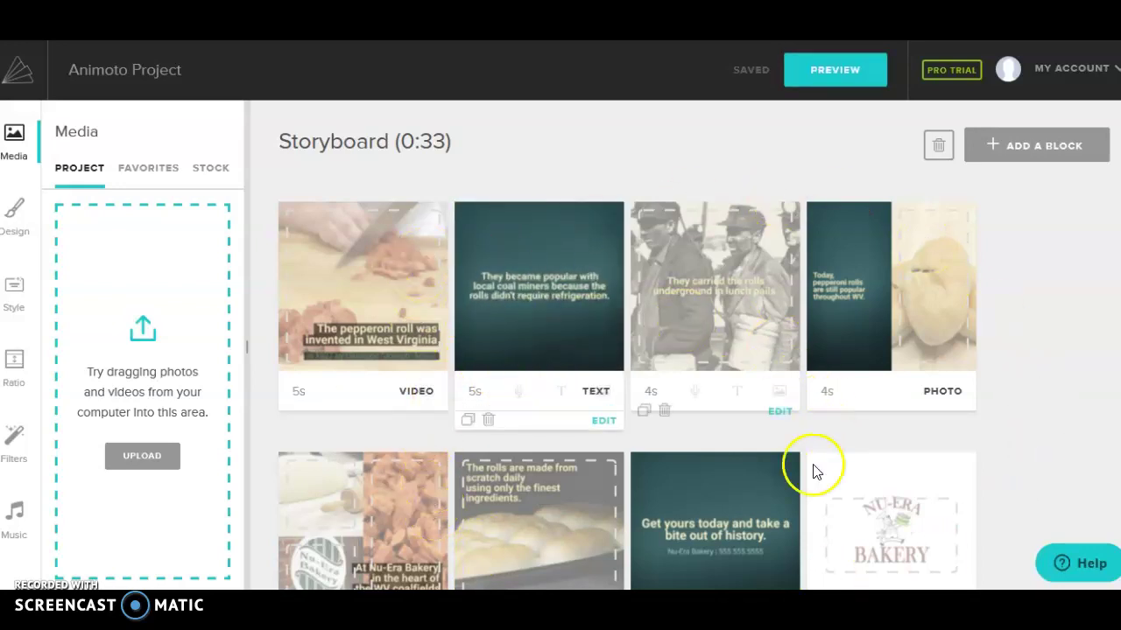
left_click_drag(763, 477, 427, 308)
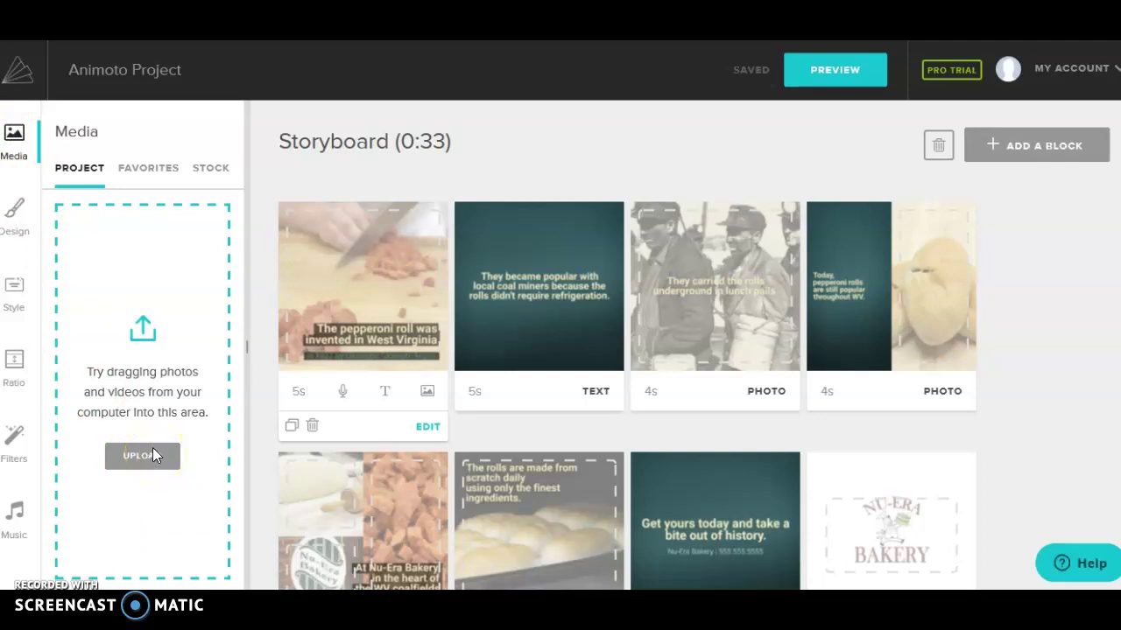
Step: Search stock media for 'cats' and drop the kittens photo onto the first block's background
left_click(366, 328)
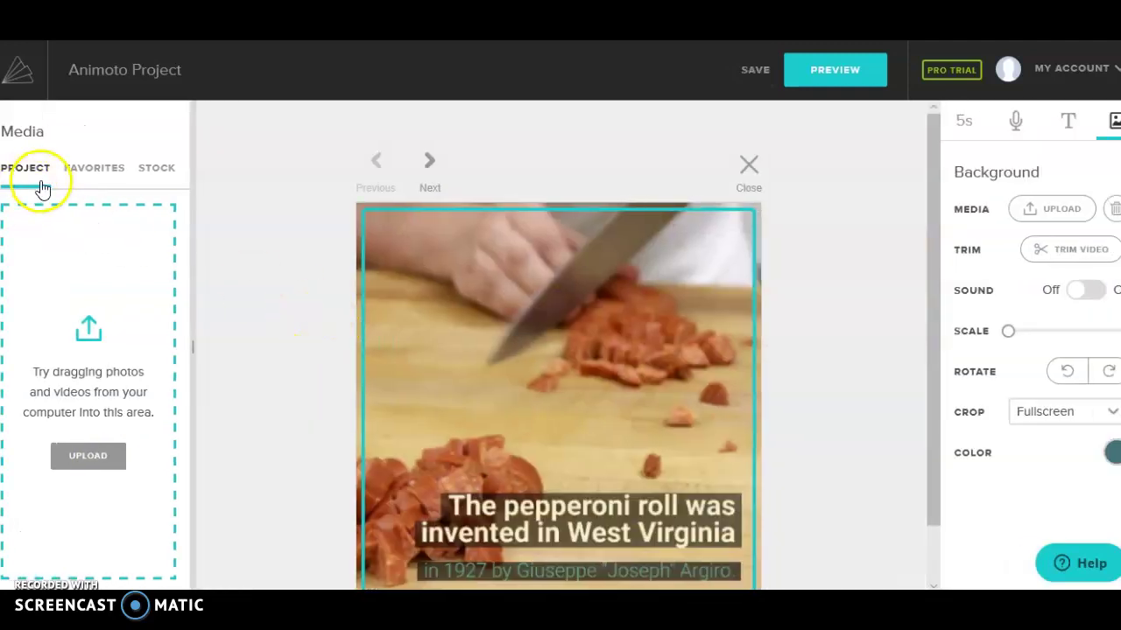
left_click(97, 174)
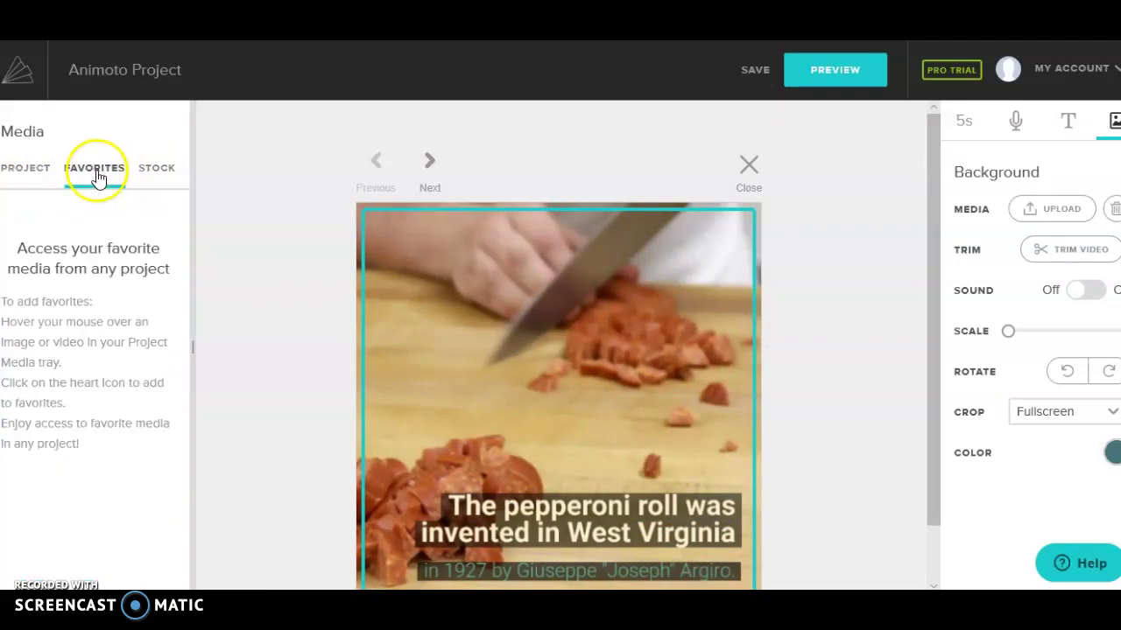
left_click(158, 168)
left_click(105, 214)
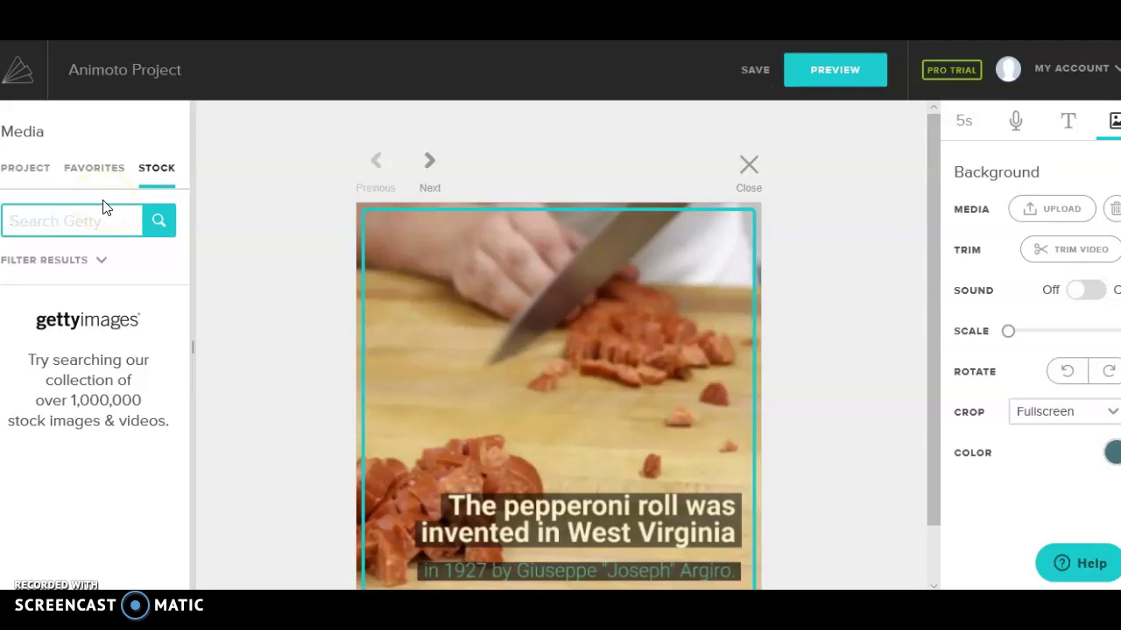
key("Return")
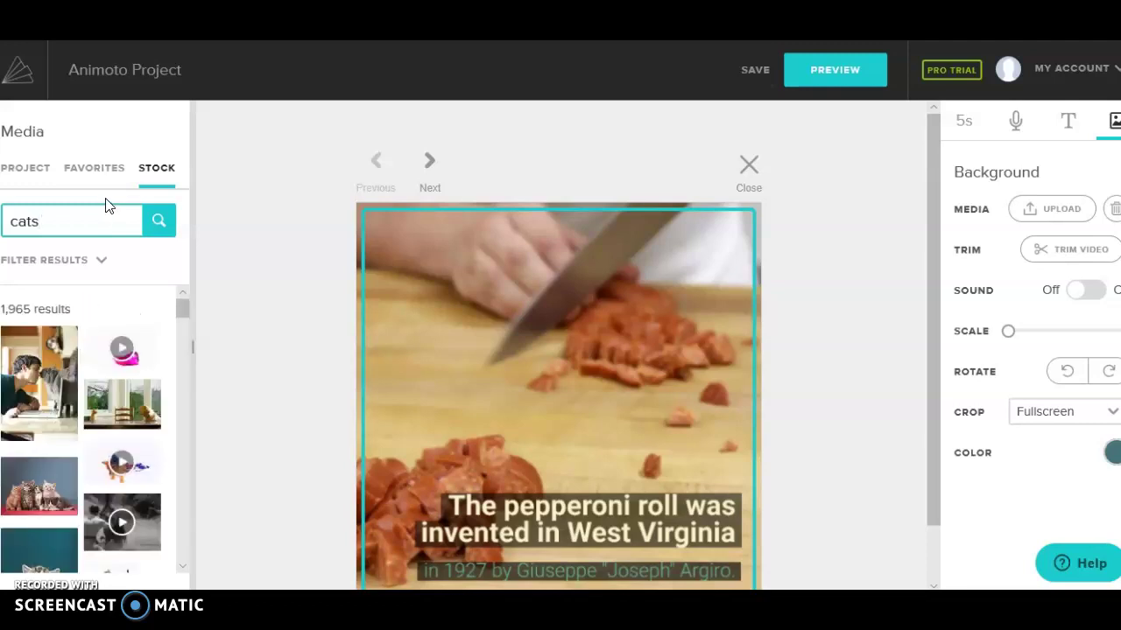
left_click(34, 490)
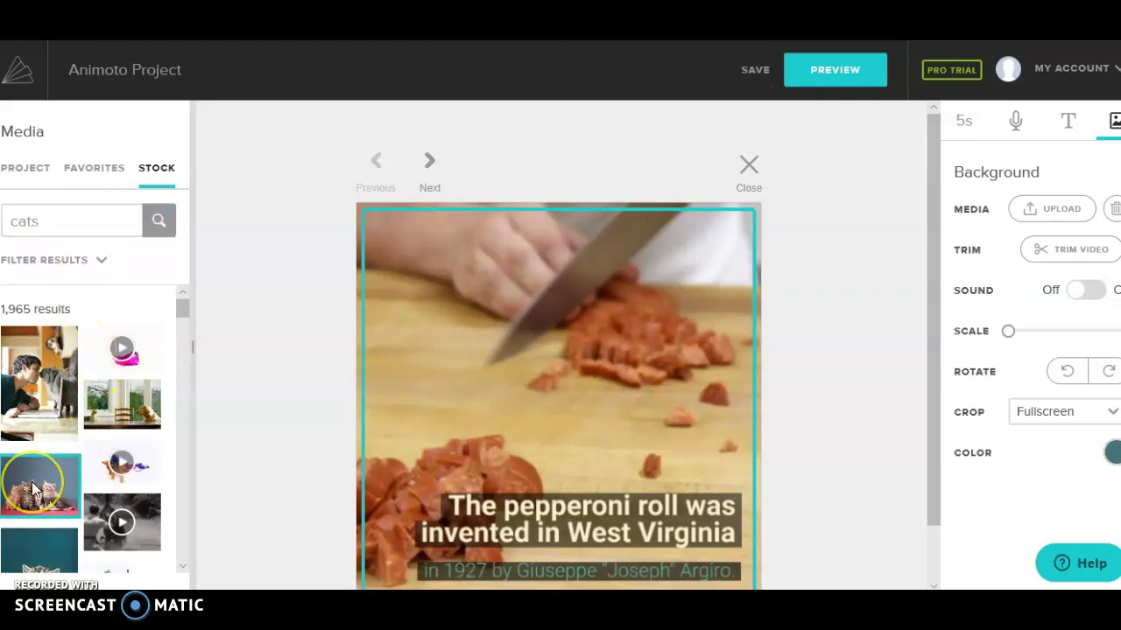
left_click_drag(195, 471, 522, 436)
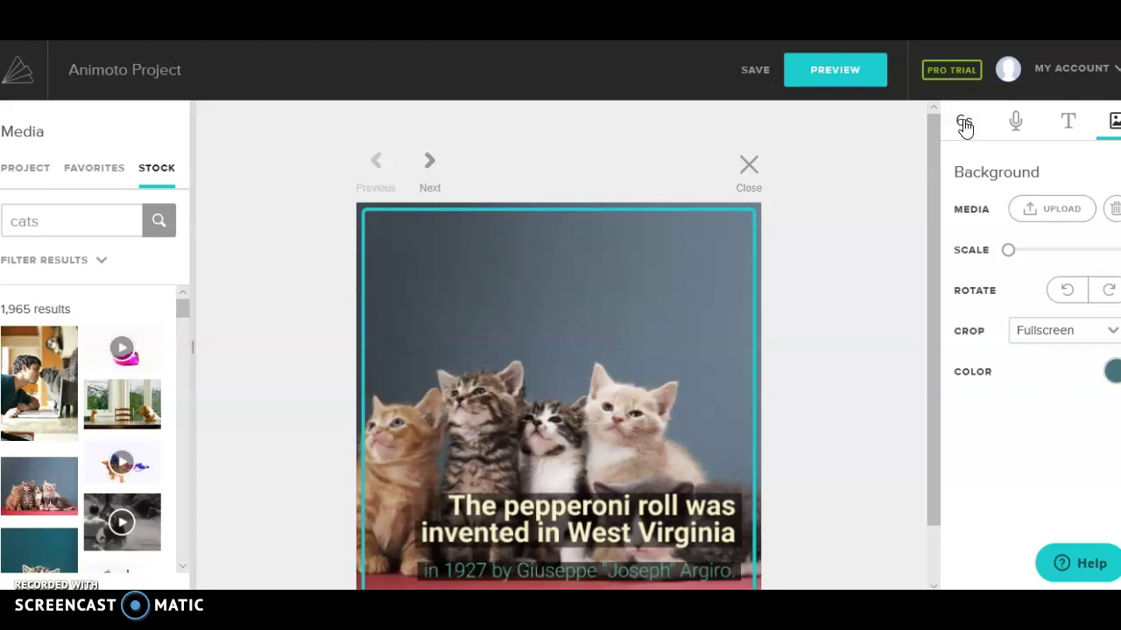
Step: Lengthen the kitten block to 8 seconds and replace its title with 'Cats'
left_click(964, 125)
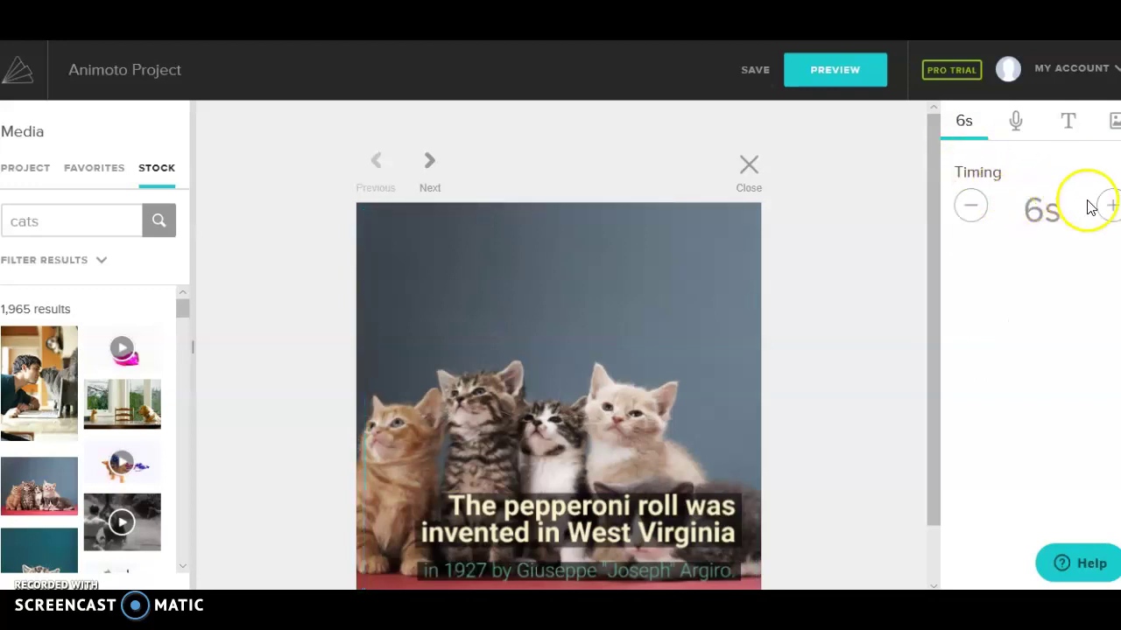
left_click(1110, 208)
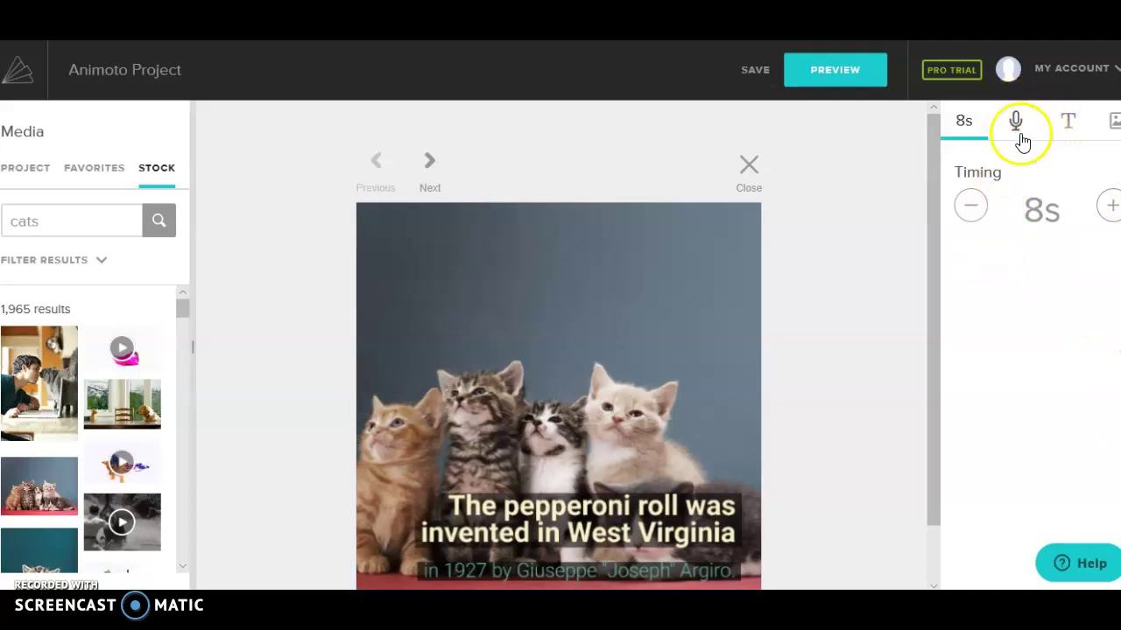
left_click(1073, 127)
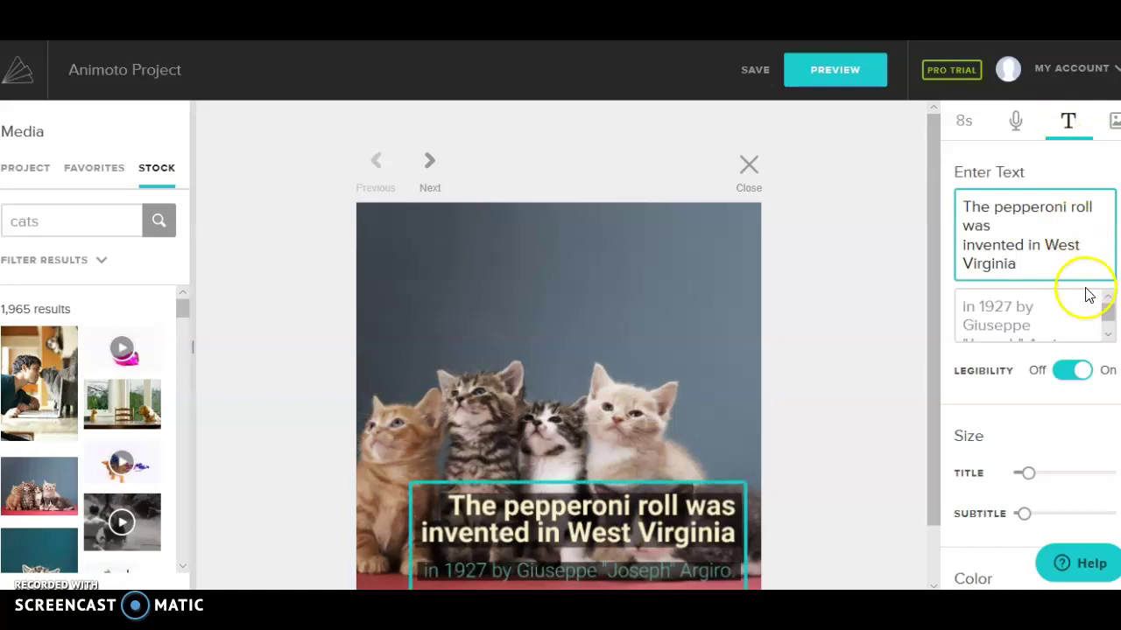
left_click_drag(1033, 260, 956, 203)
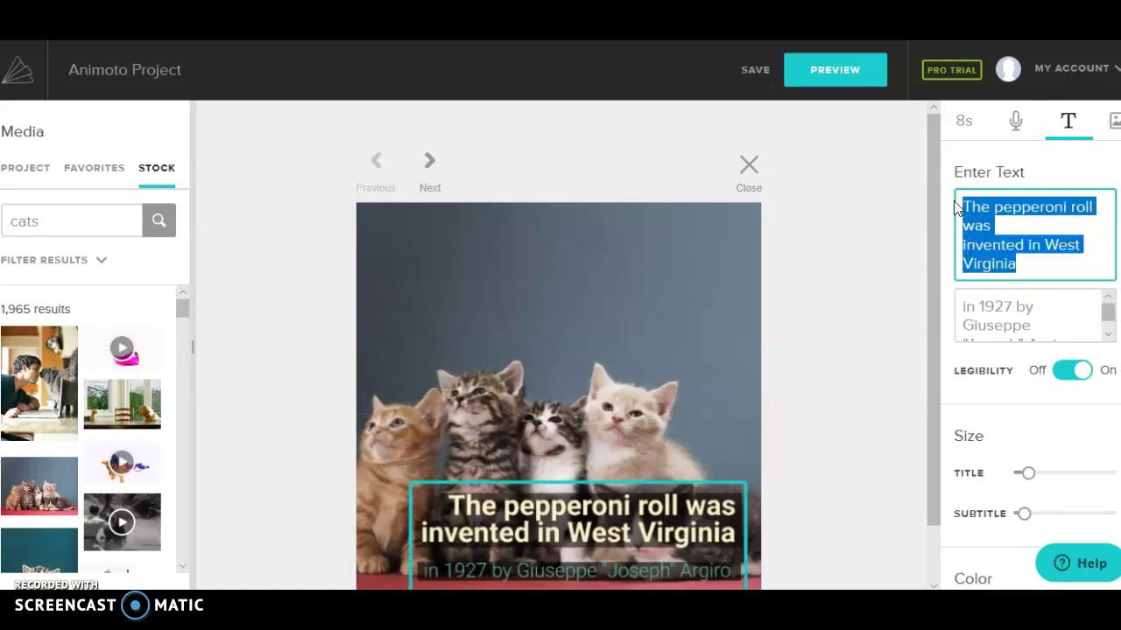
type("Cats")
Step: Add a 'By:' line with the author's name below the Cats title
key("Return")
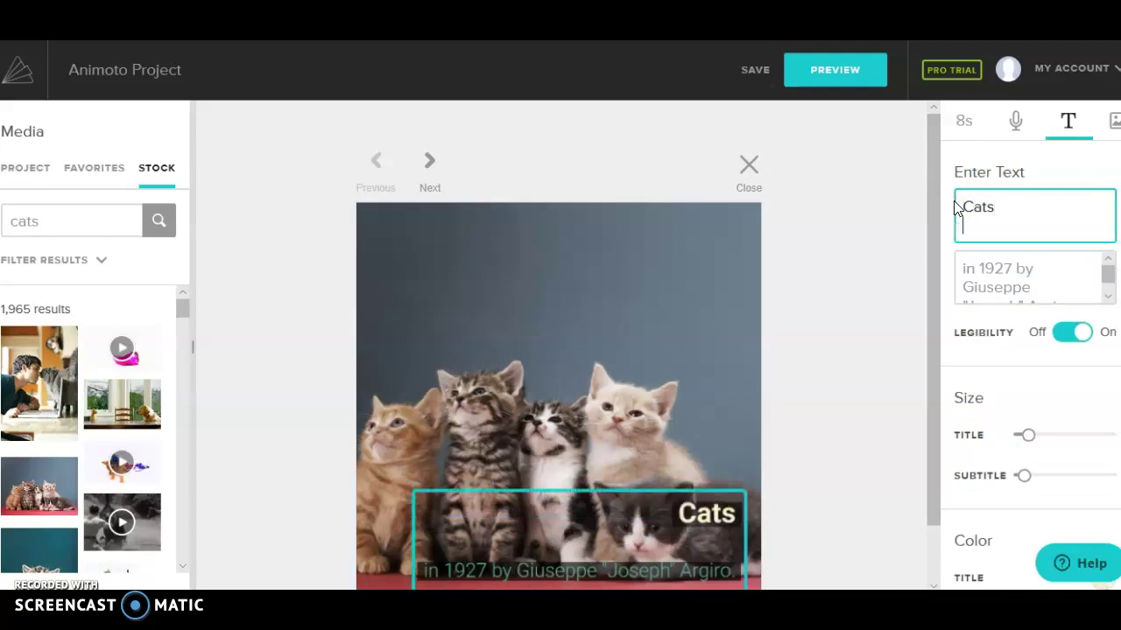
key("Return")
type("by")
key("BackSpace")
key("BackSpace")
type("By:")
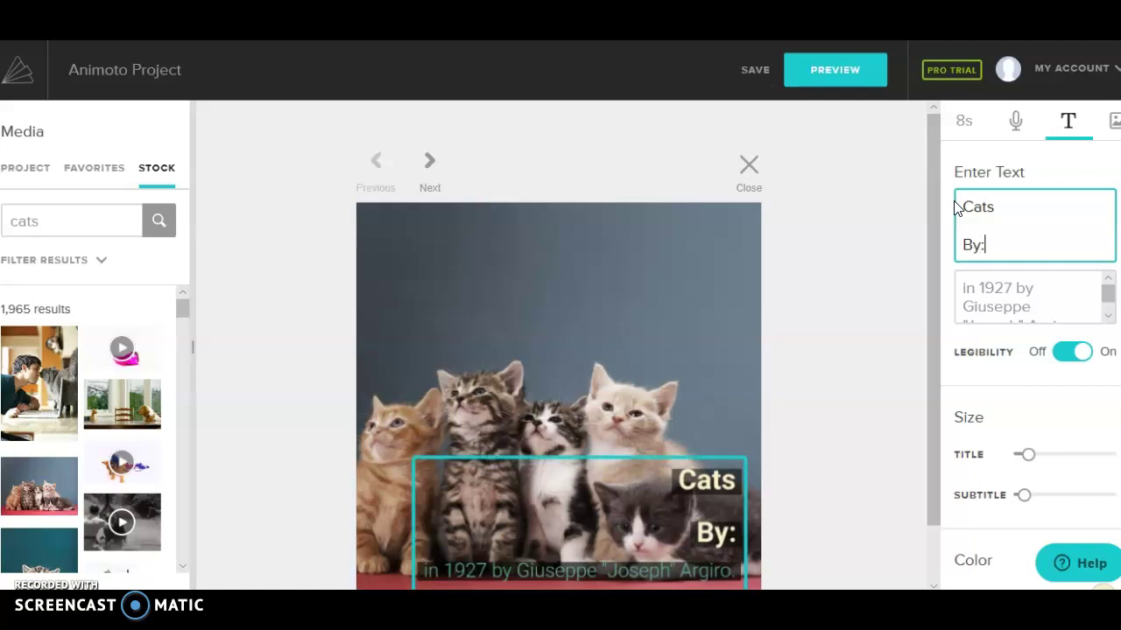
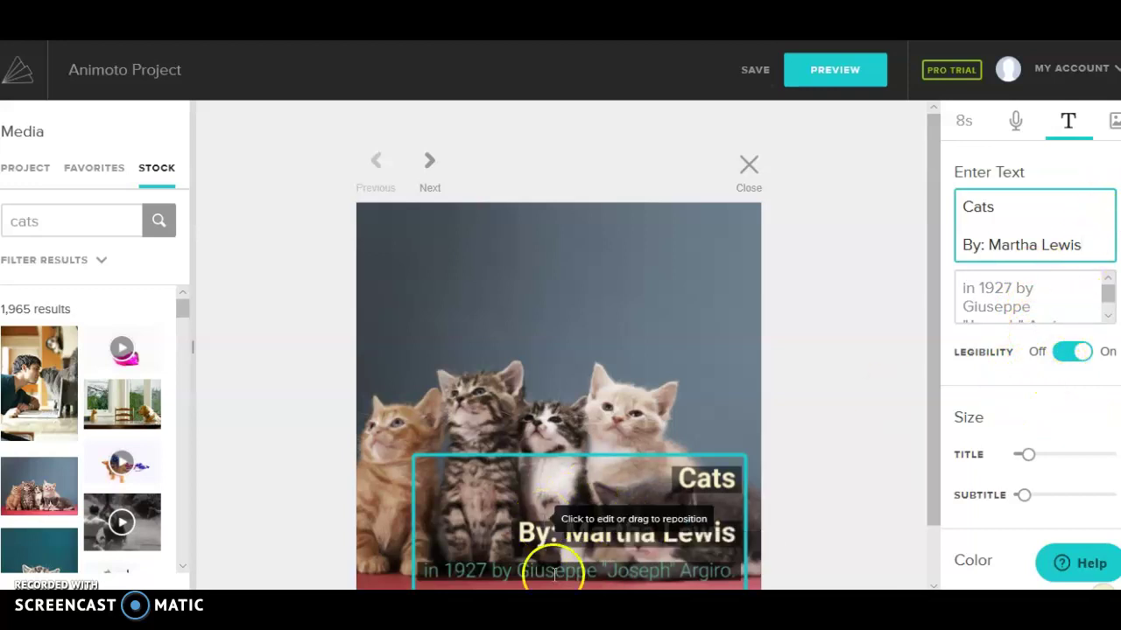
Step: Delete the kitten block's subtitle text
left_click(1013, 290)
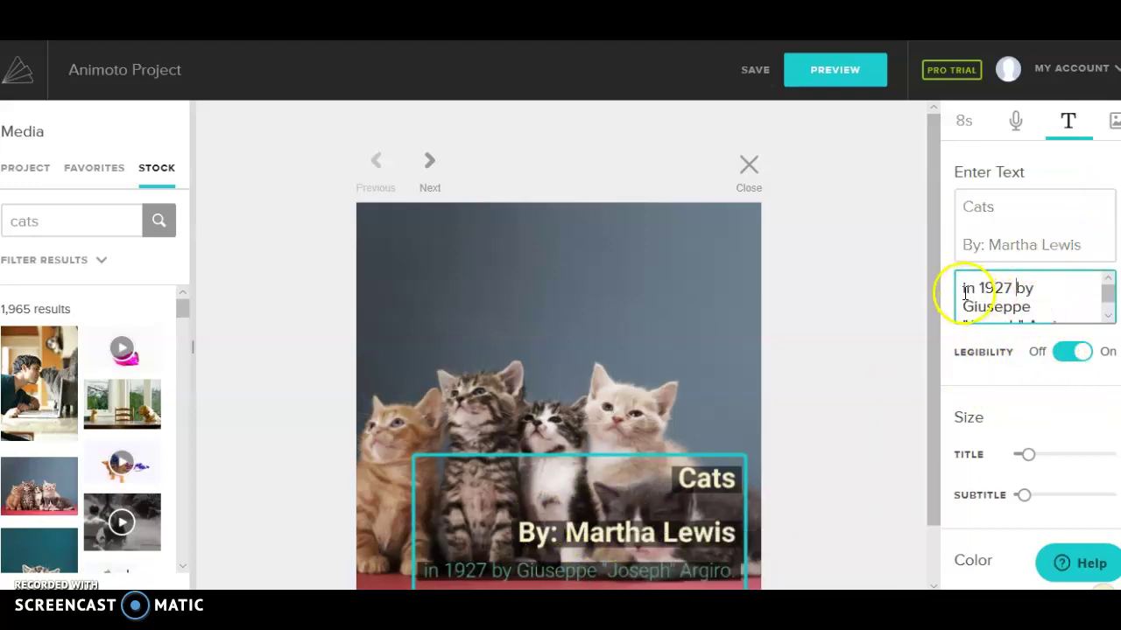
left_click_drag(963, 289, 1084, 356)
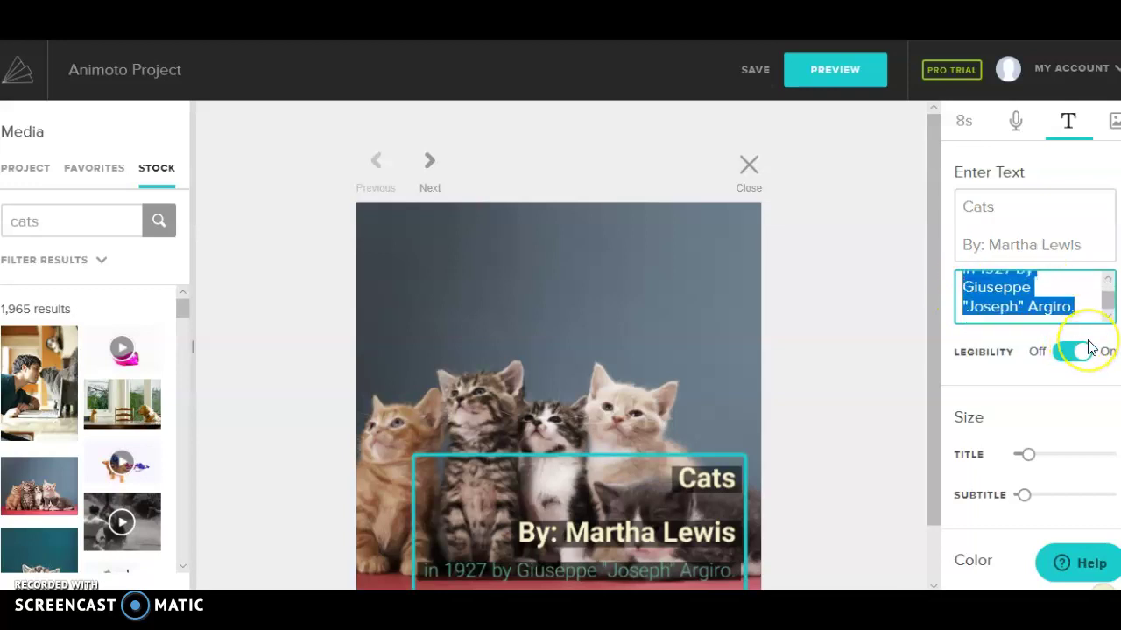
key("BackSpace")
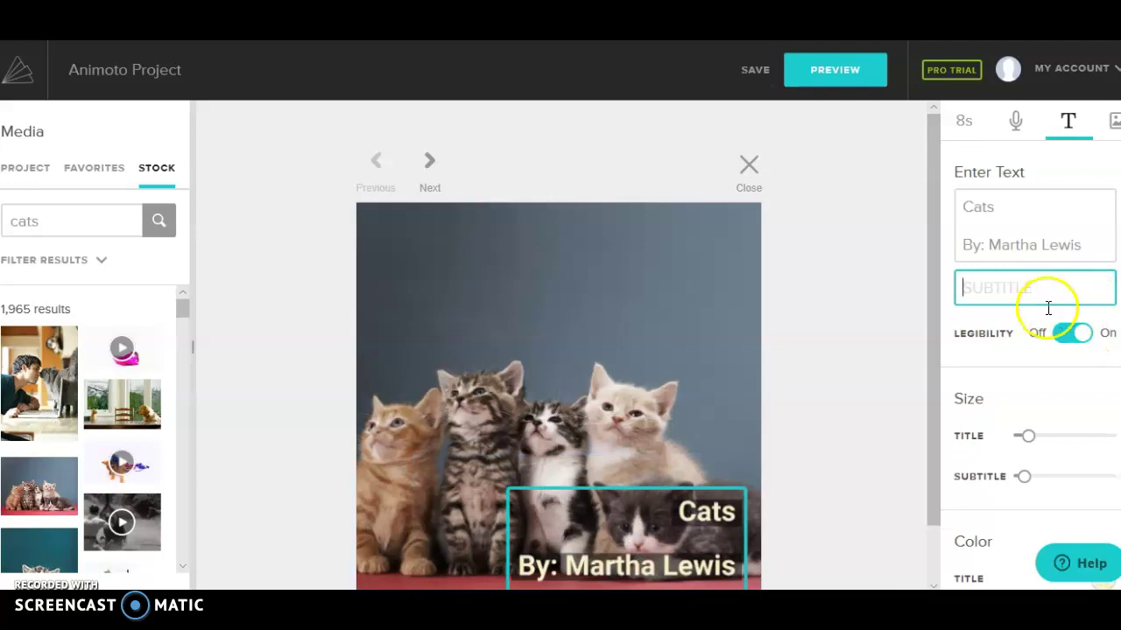
Step: Resize the Cats title and move it to the top centre of the photo
scroll(1046, 315, "down", 2)
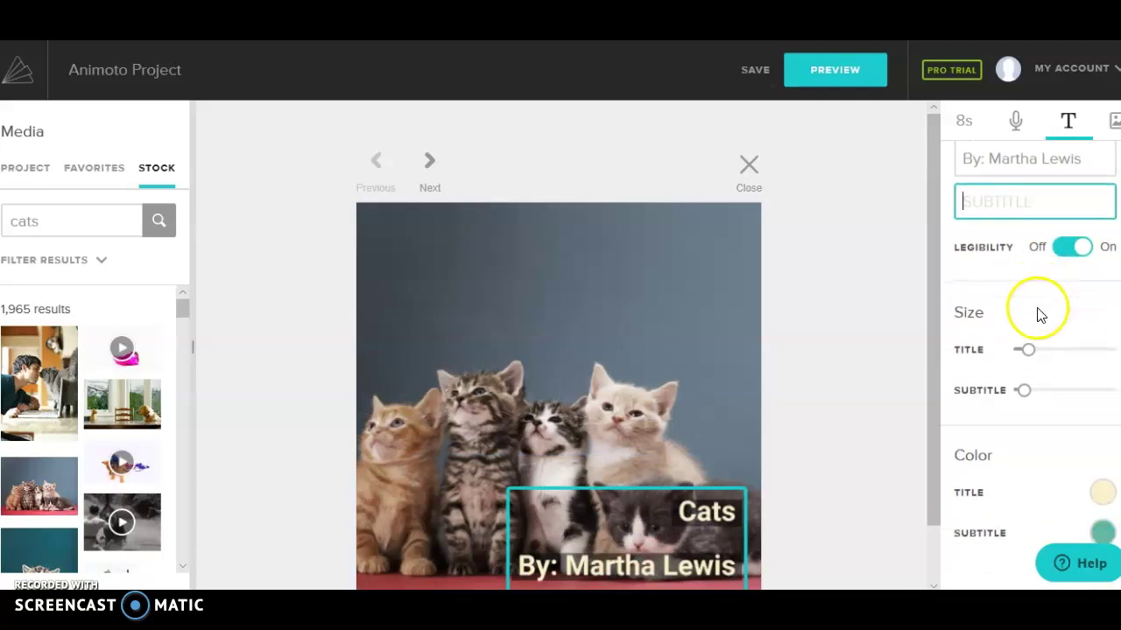
left_click(1079, 251)
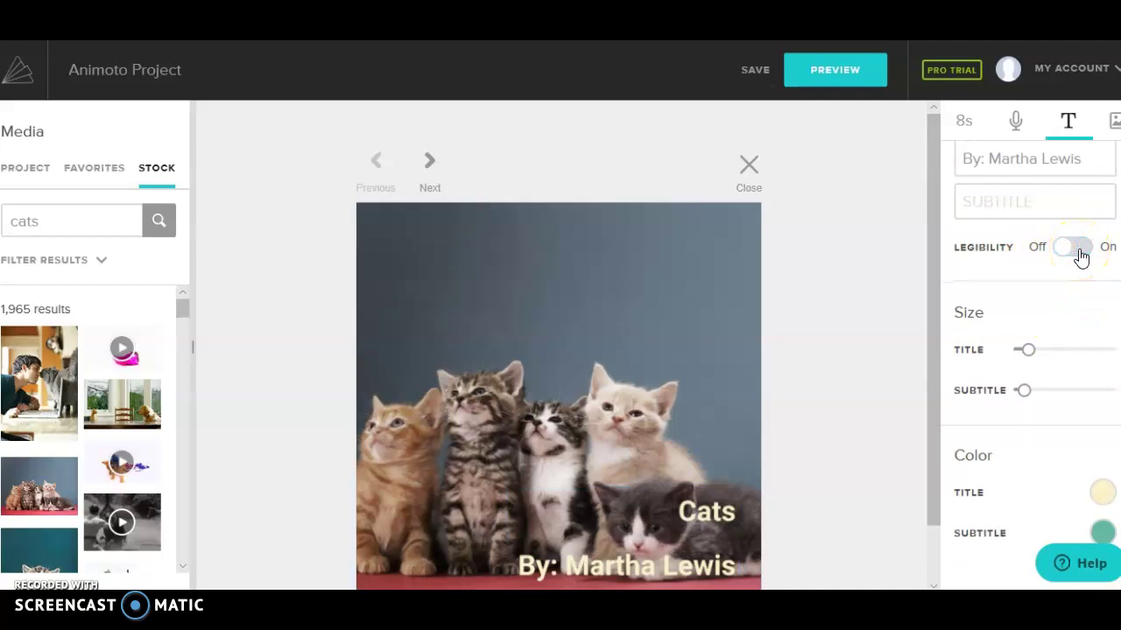
left_click(1080, 251)
mouse_move(1028, 350)
left_mouse_down()
mouse_move(1057, 350)
mouse_move(1034, 350)
left_mouse_up()
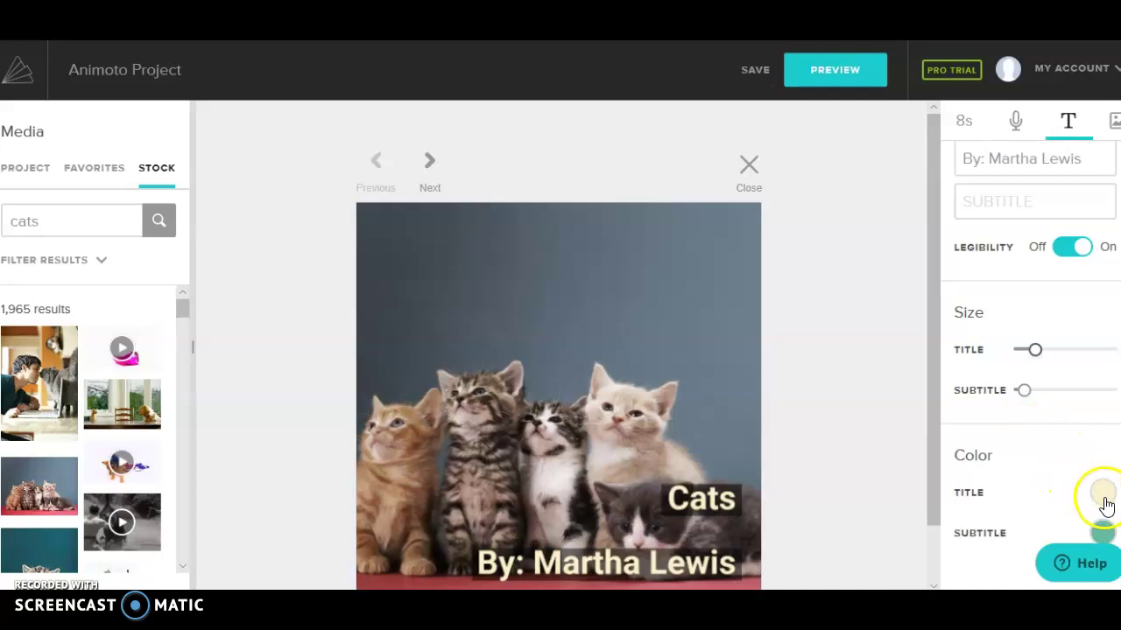
left_click_drag(683, 500, 602, 274)
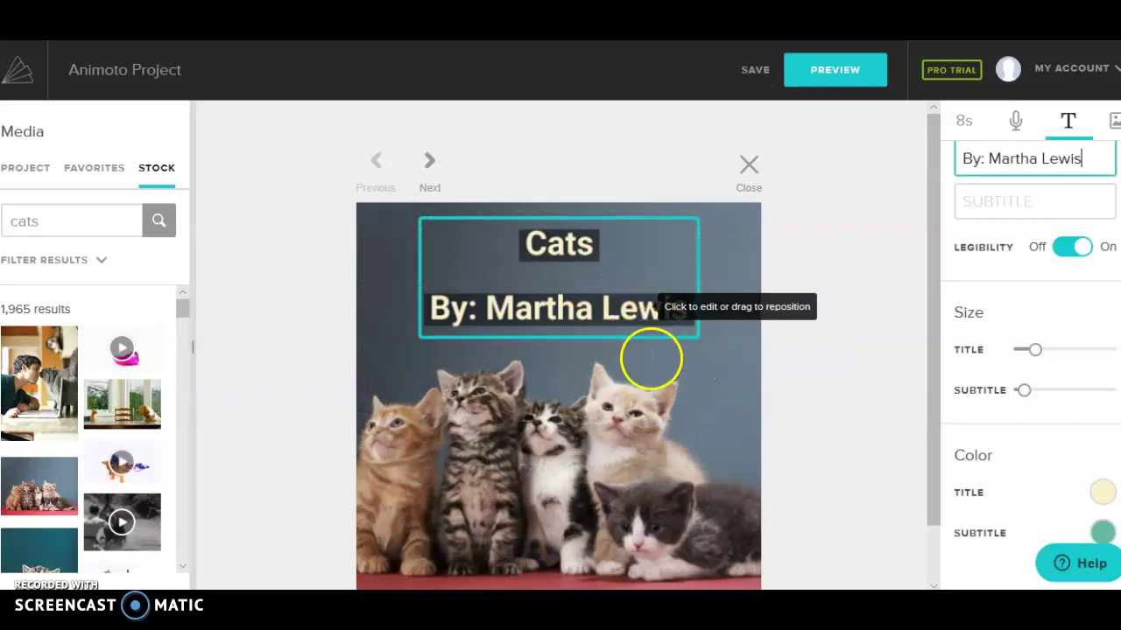
scroll(711, 298, "down", 1)
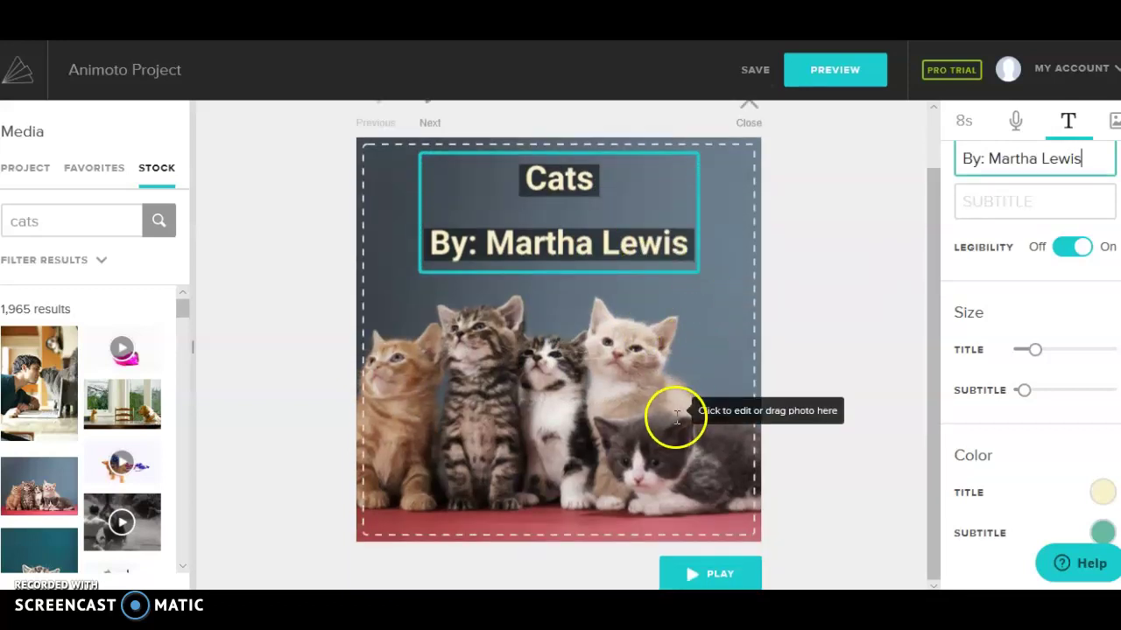
scroll(675, 412, "up", 1)
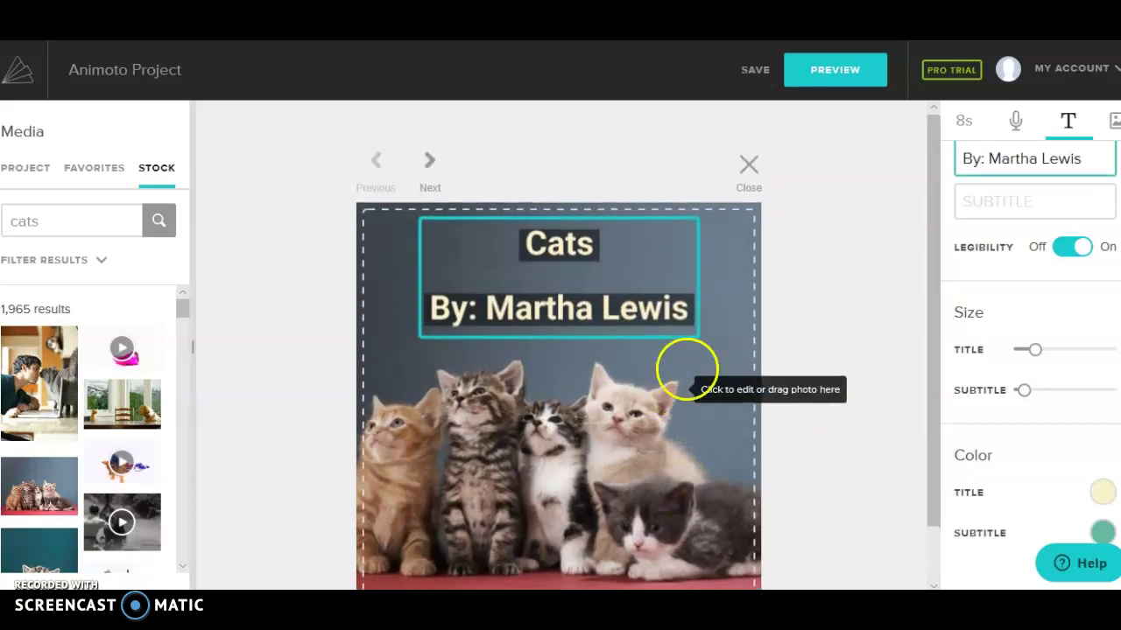
Step: Close the block editor, reopen the kitten block, then close it back to the storyboard
left_click(749, 176)
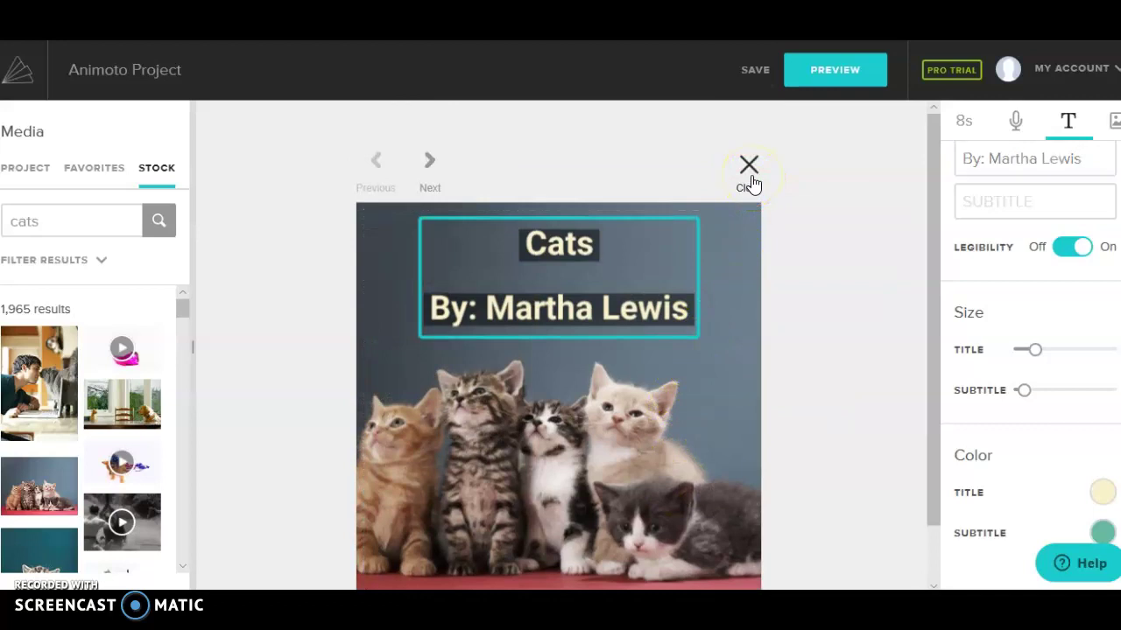
left_click(750, 175)
left_click_drag(520, 318, 342, 313)
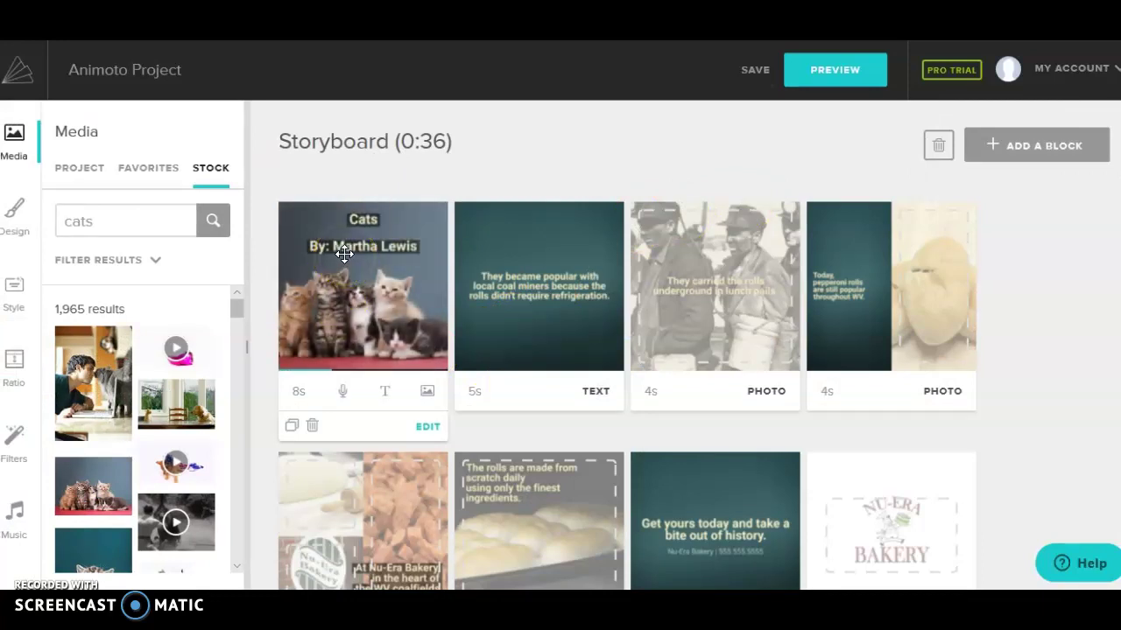
left_click(341, 248)
left_click(15, 142)
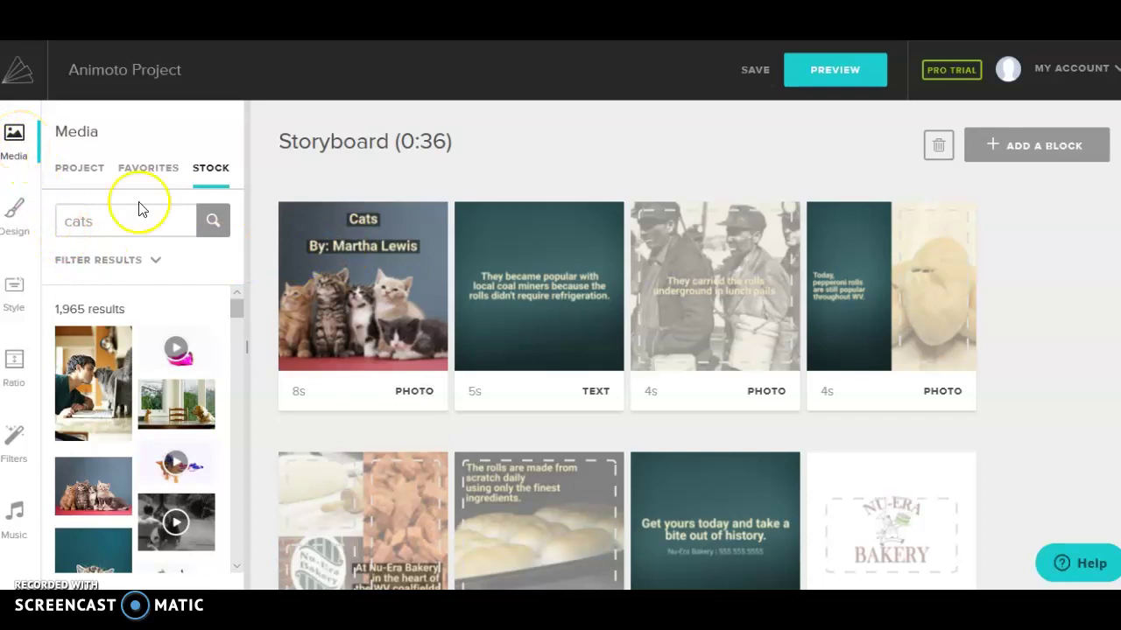
left_click_drag(396, 267, 398, 267)
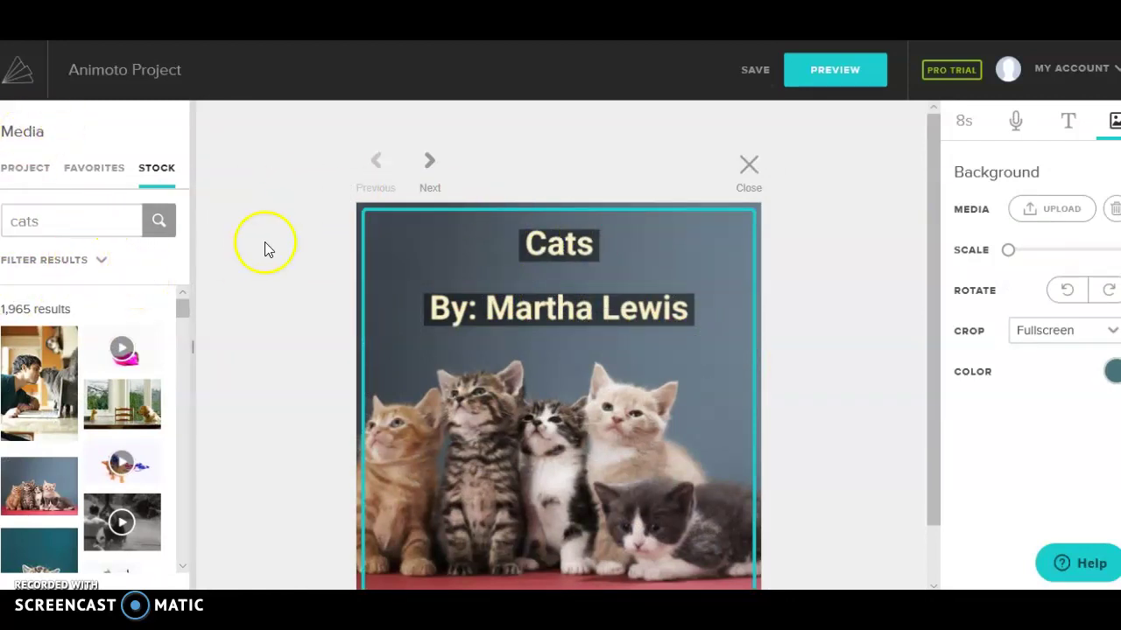
left_click(741, 167)
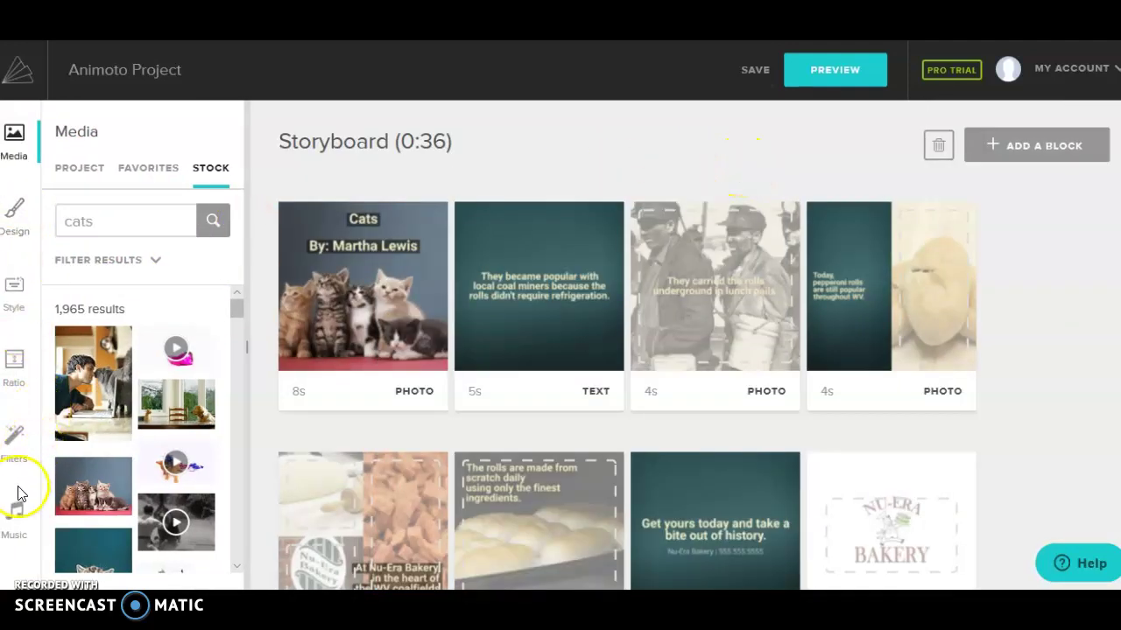
Step: Try the WARM filter, revert to no filter, and show the Counting On You music settings
left_click(14, 219)
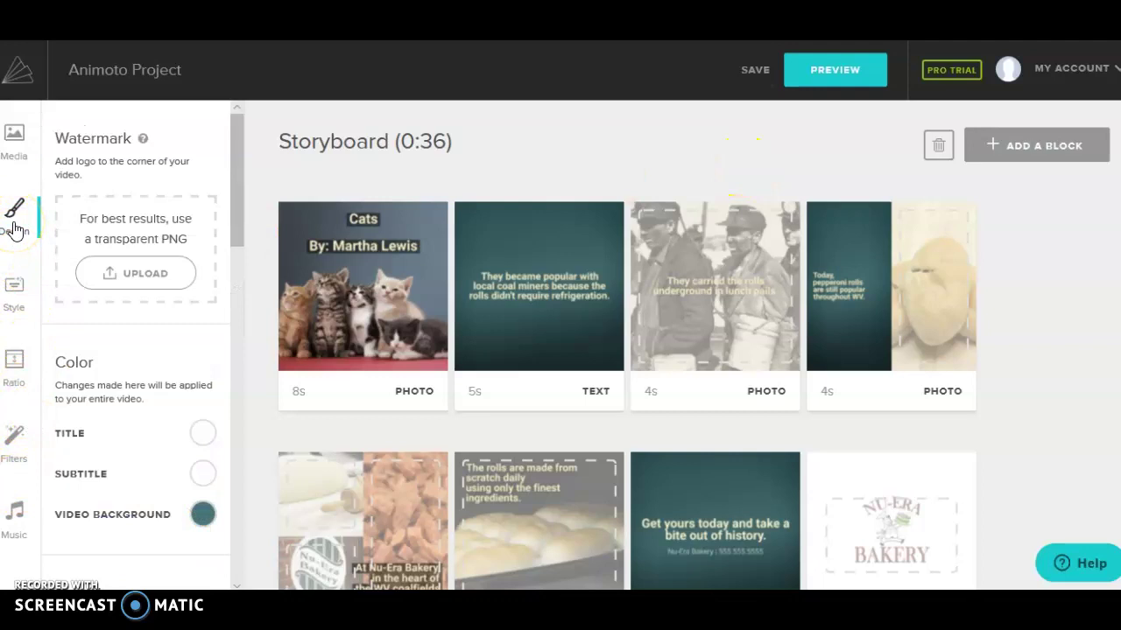
left_click(18, 315)
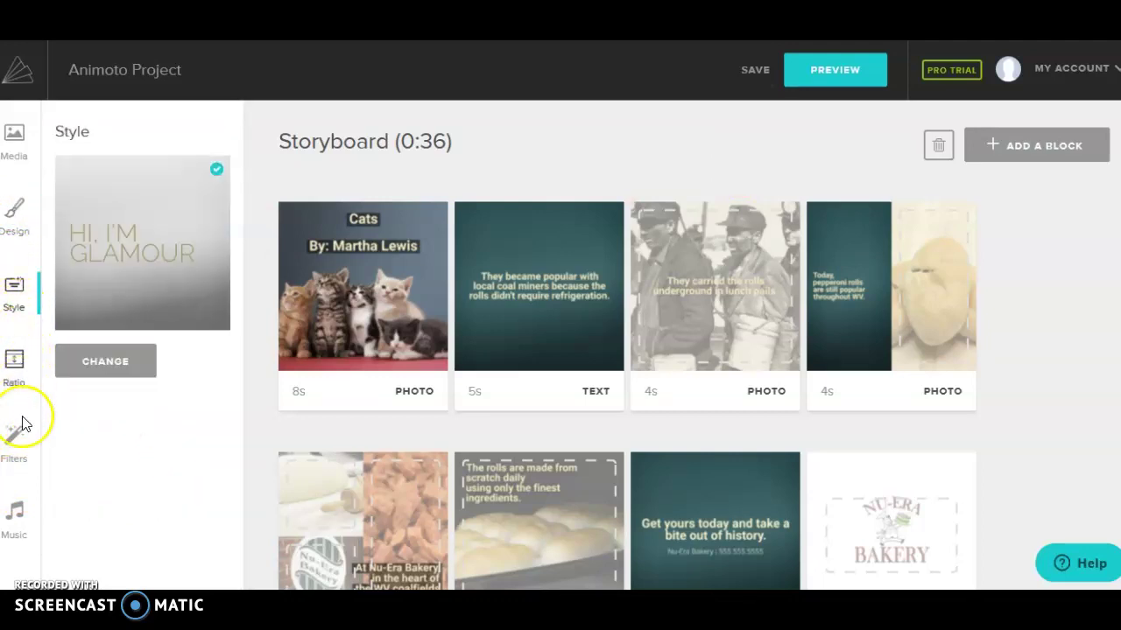
left_click(23, 453)
left_click(83, 278)
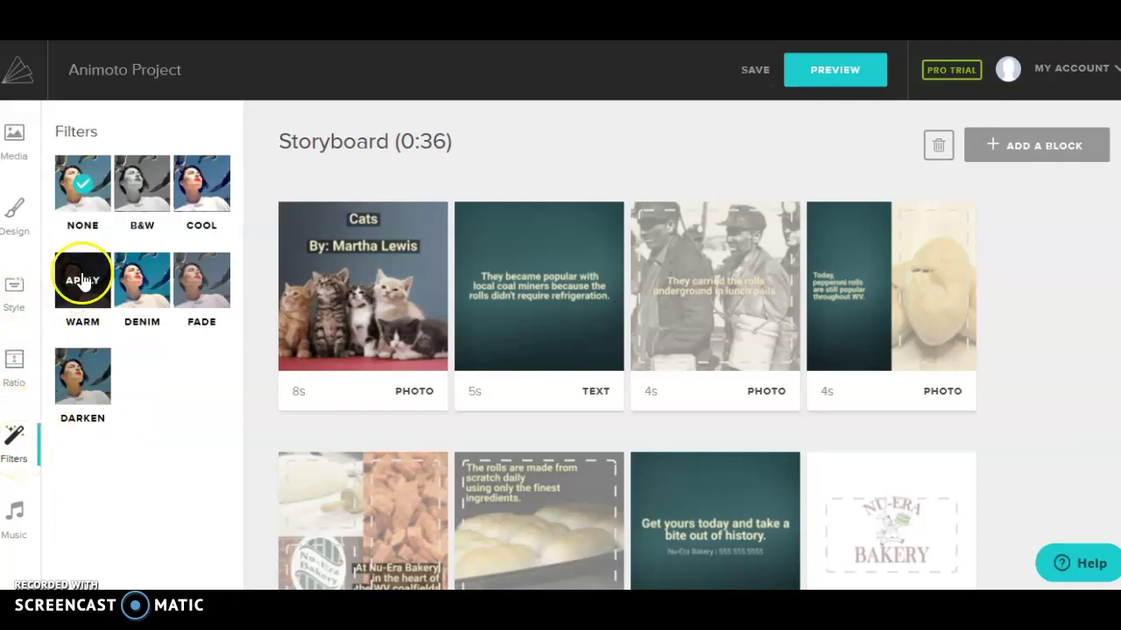
left_click(143, 182)
left_click(85, 181)
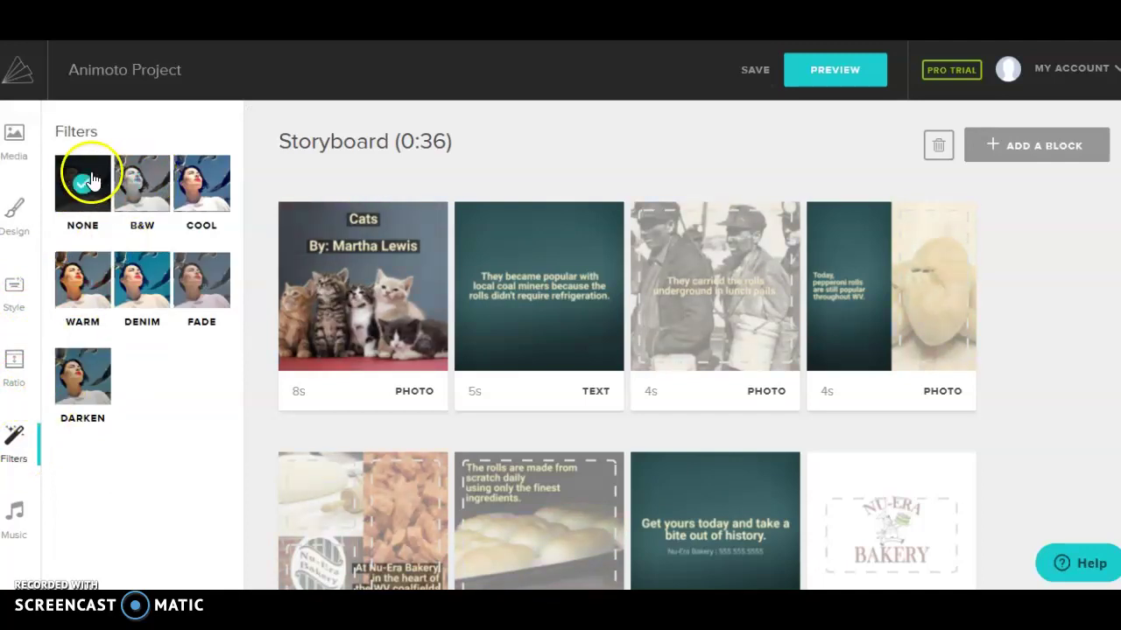
left_click(20, 512)
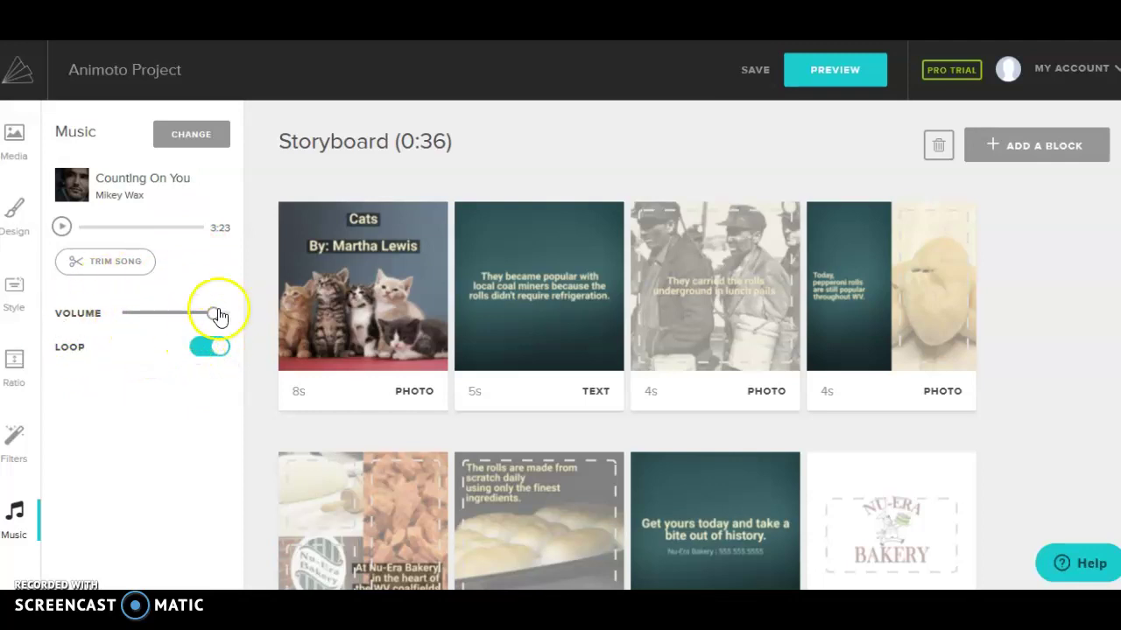
Step: Preview Jump Start-up and If I Had A Dollar, then open the full Music Library
left_click(191, 143)
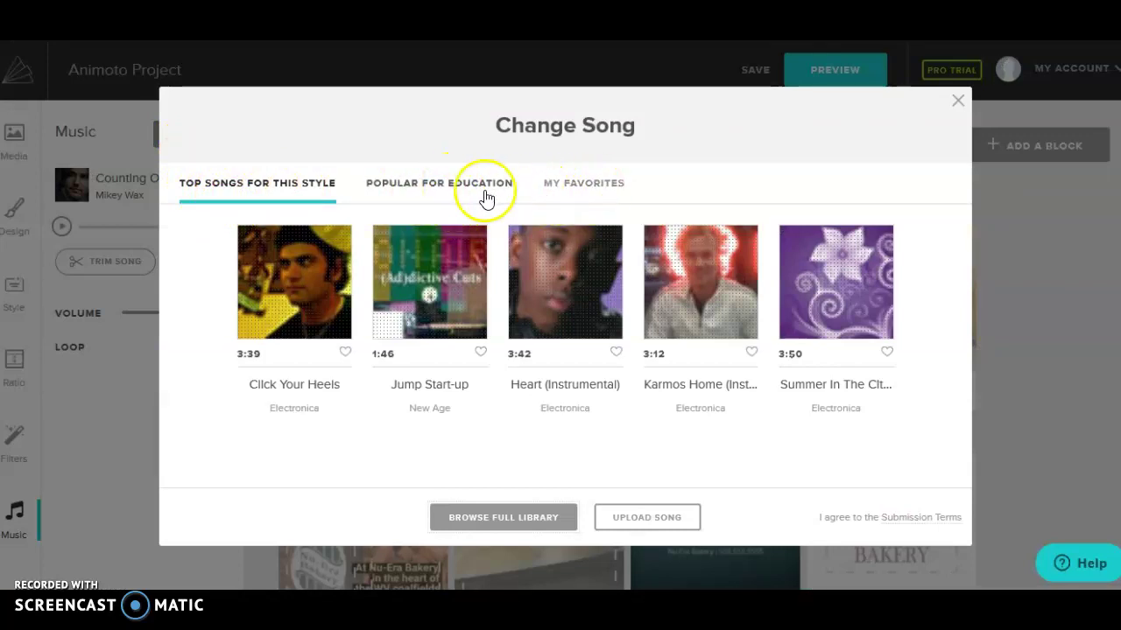
mouse_move(446, 295)
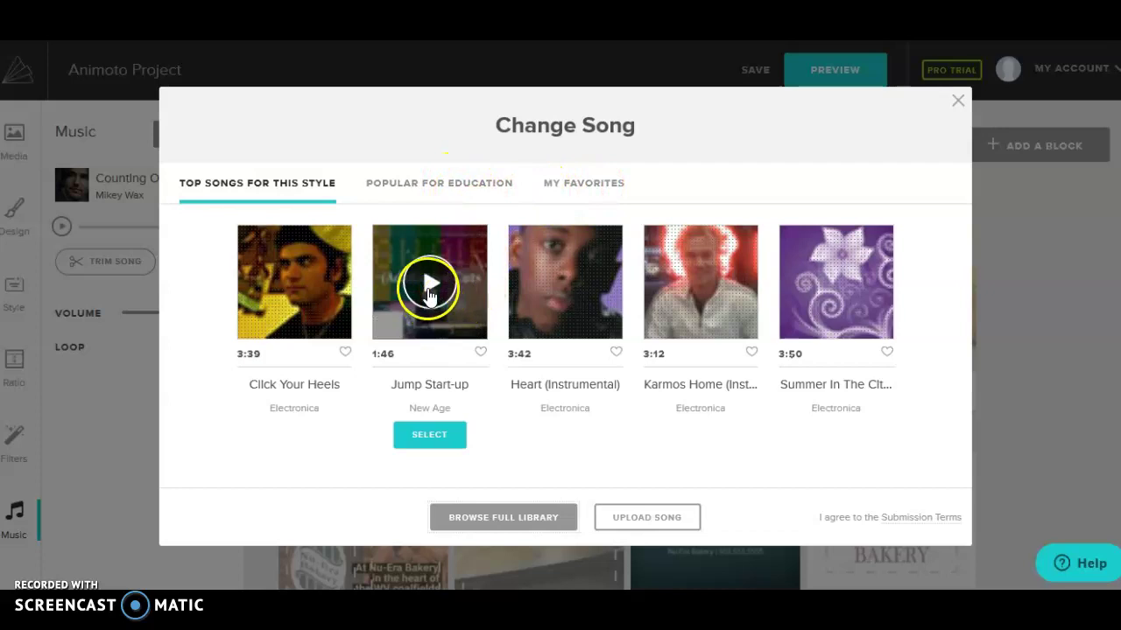
left_click(430, 291)
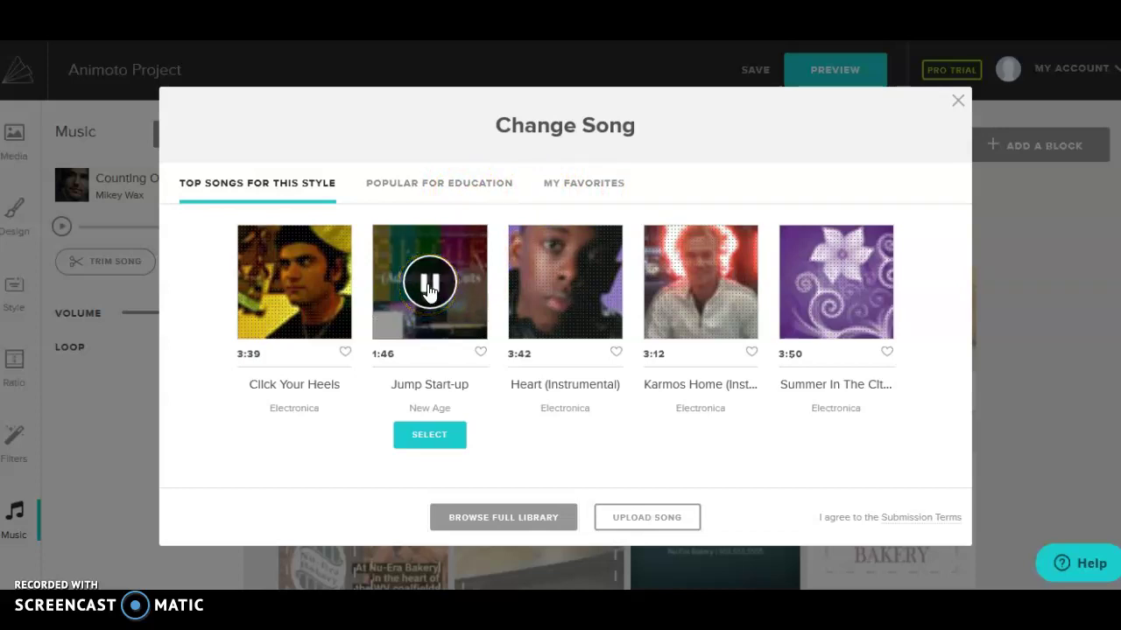
key("XF86AudioRaiseVolume")
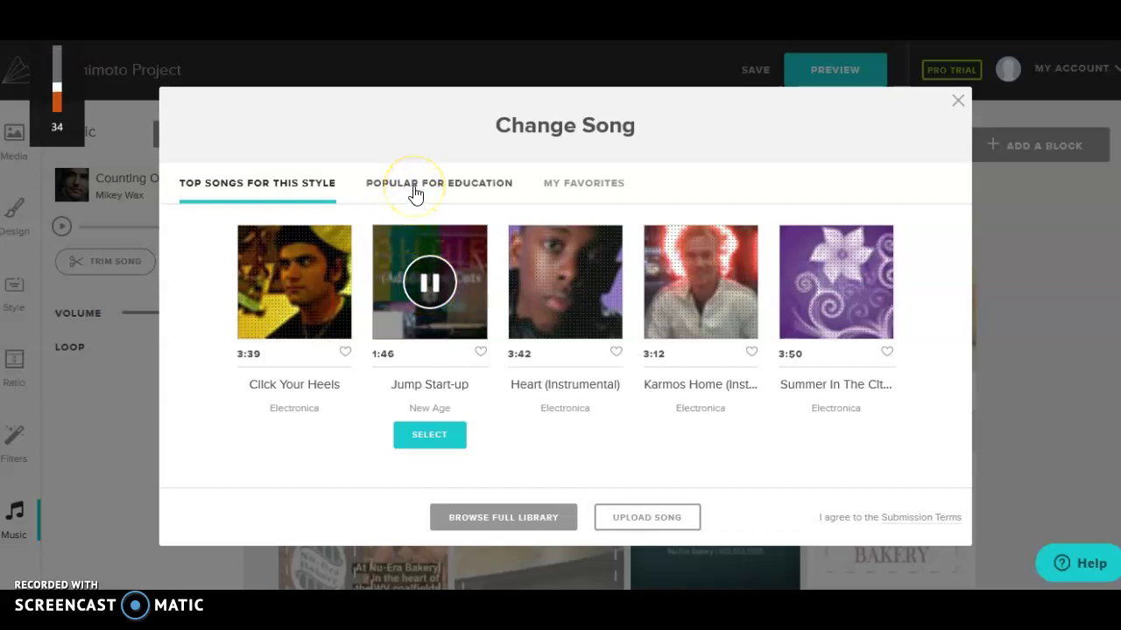
left_click(430, 280)
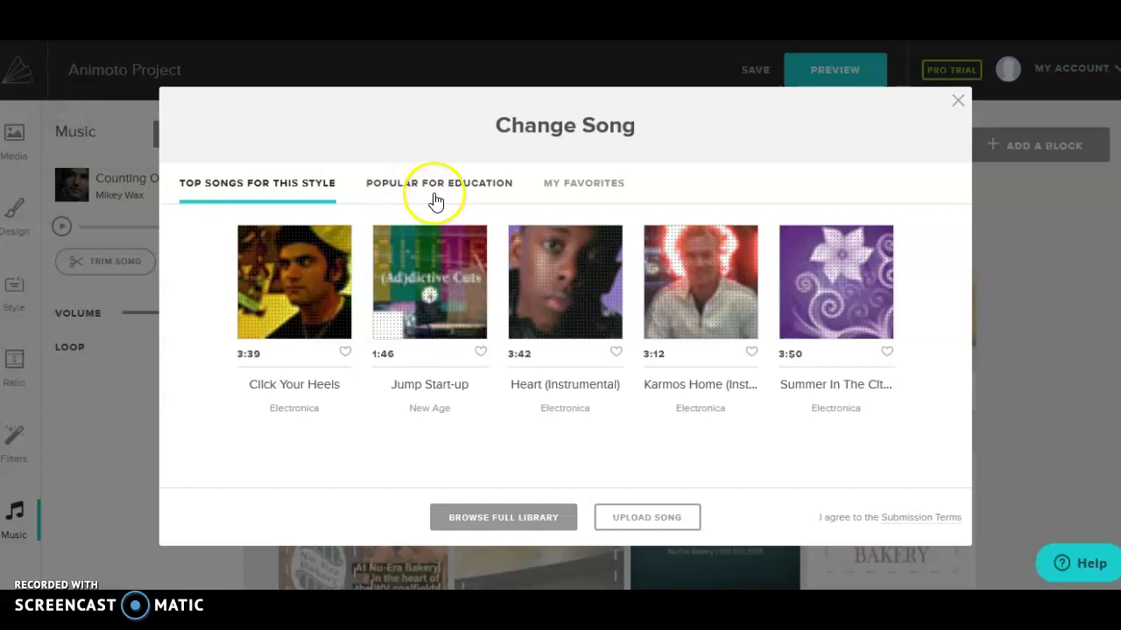
left_click(436, 186)
left_click(564, 282)
left_click(561, 295)
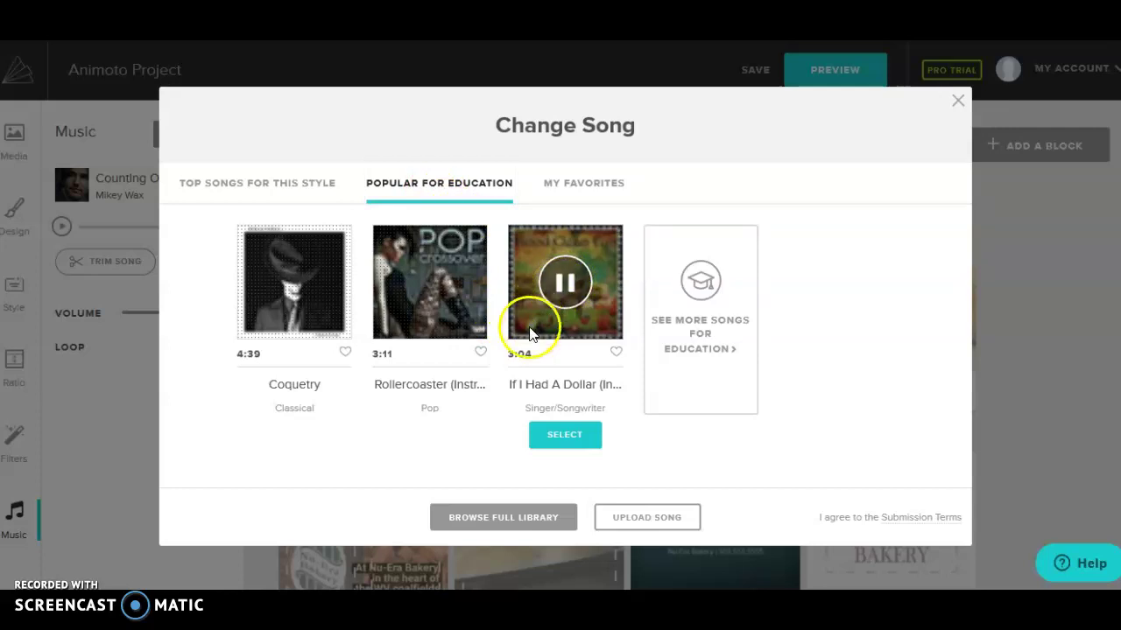
key("XF86AudioLowerVolume")
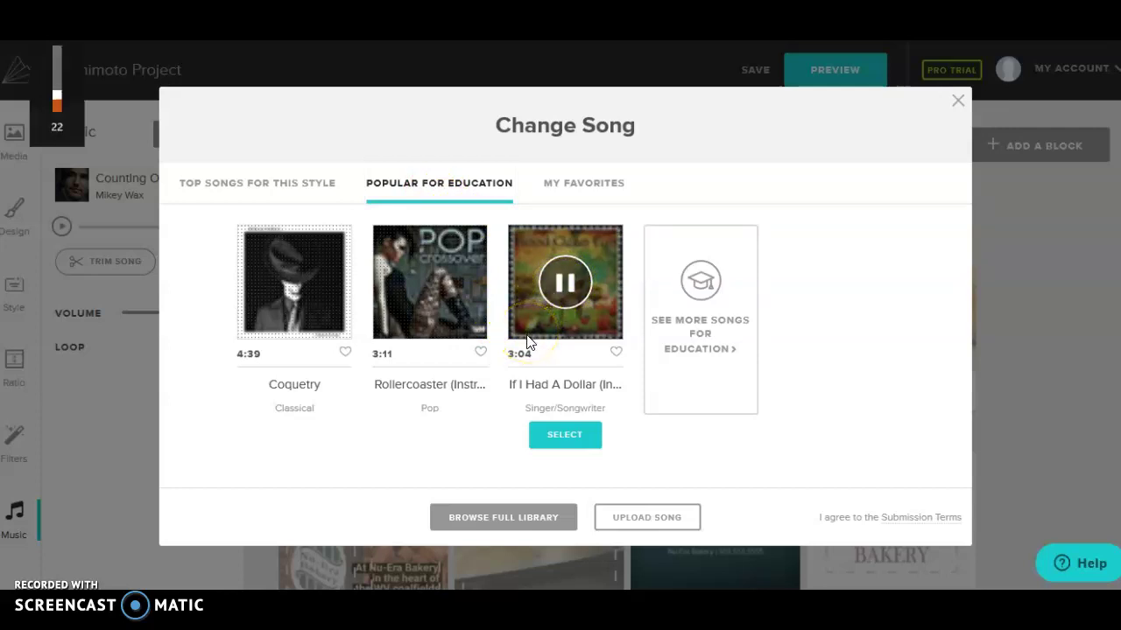
left_click(510, 518)
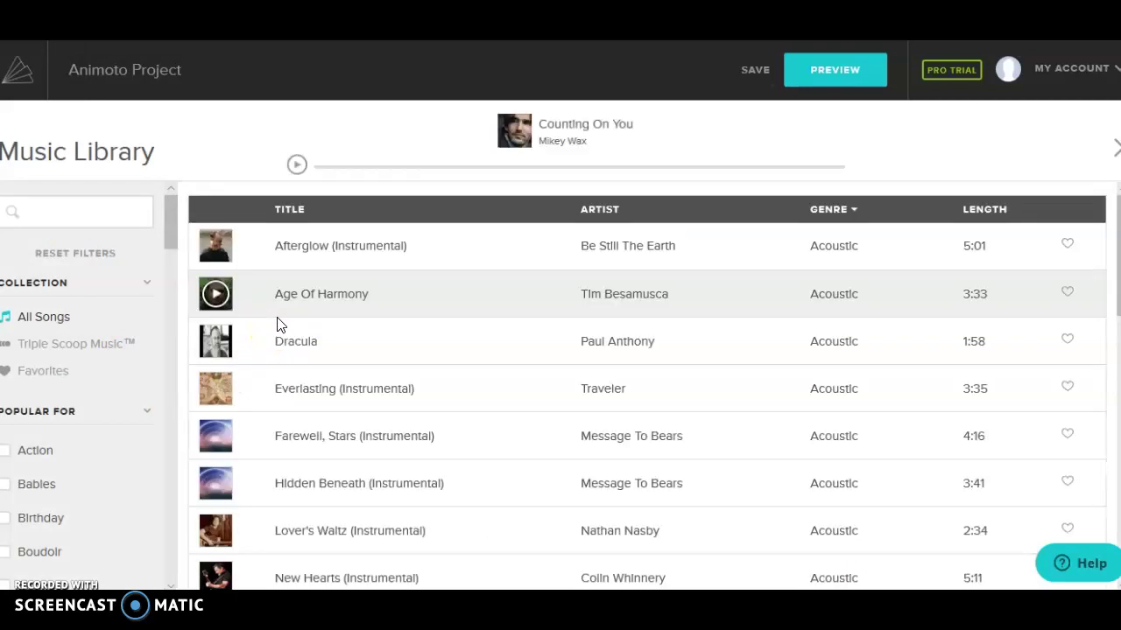
Step: Preview Sunshine (Instrumental) in the library and select it as the video's song
scroll(464, 318, "down", 4)
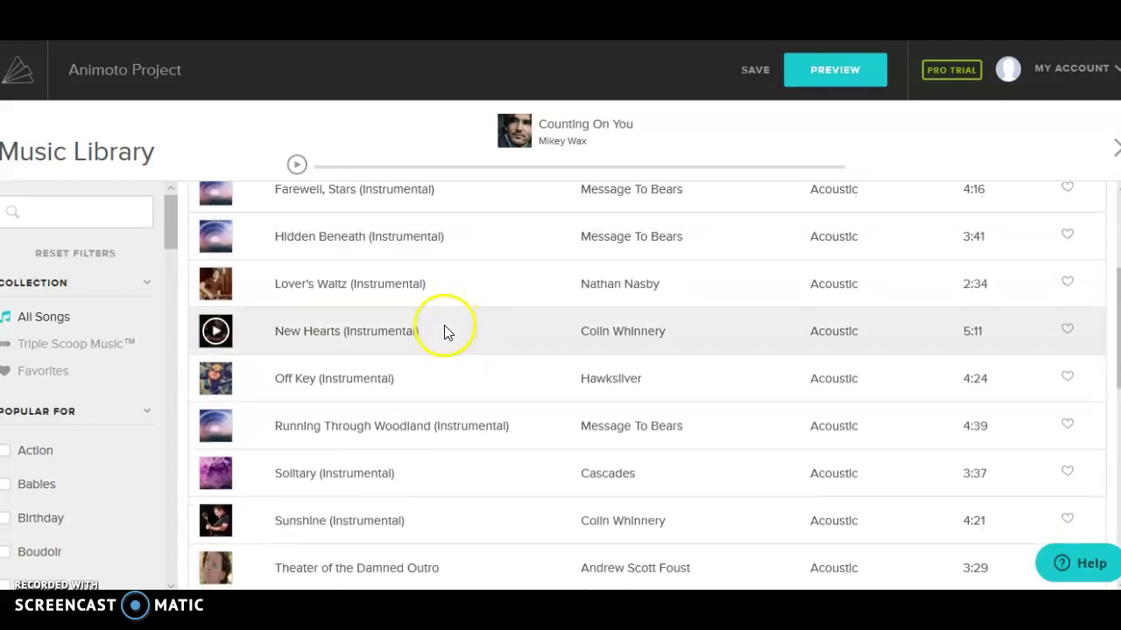
scroll(429, 346, "down", 1)
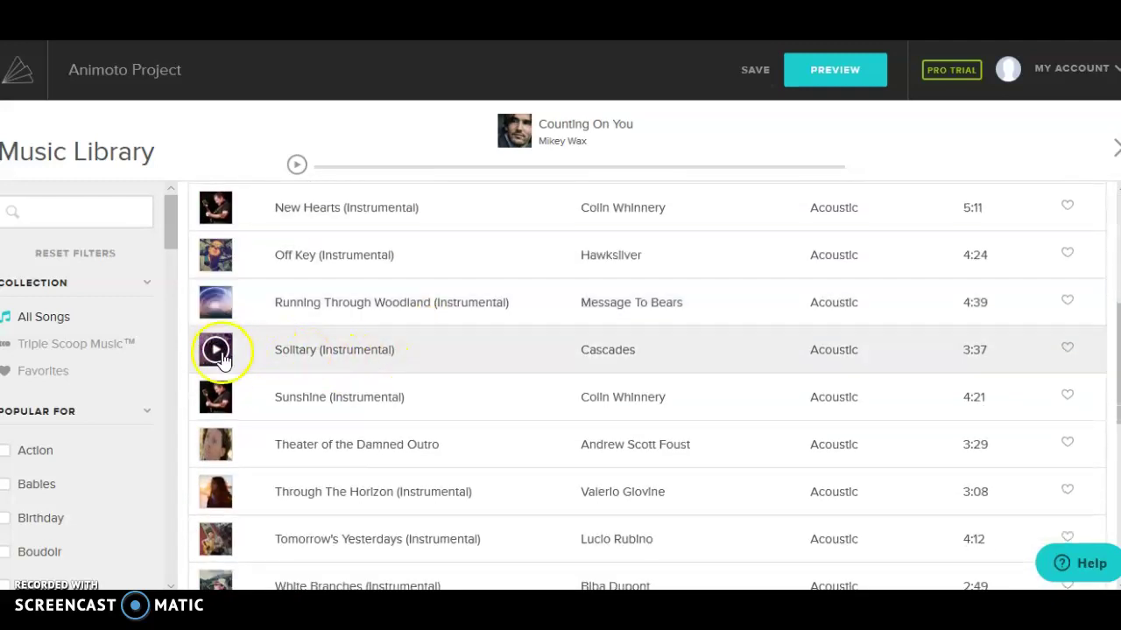
left_click(215, 399)
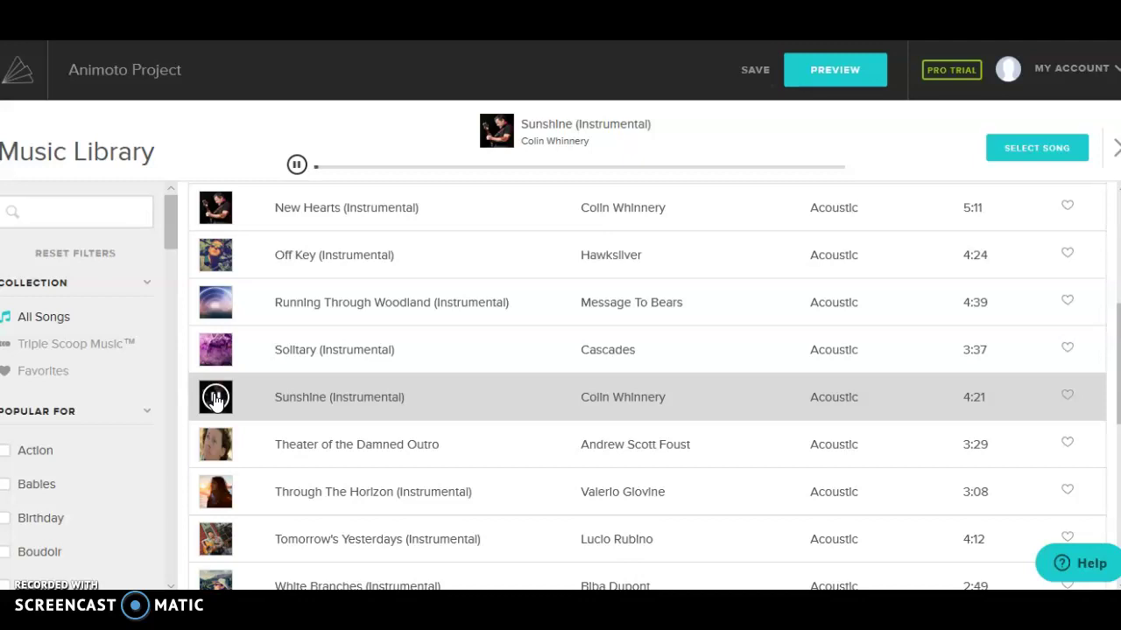
key("XF86AudioLowerVolume")
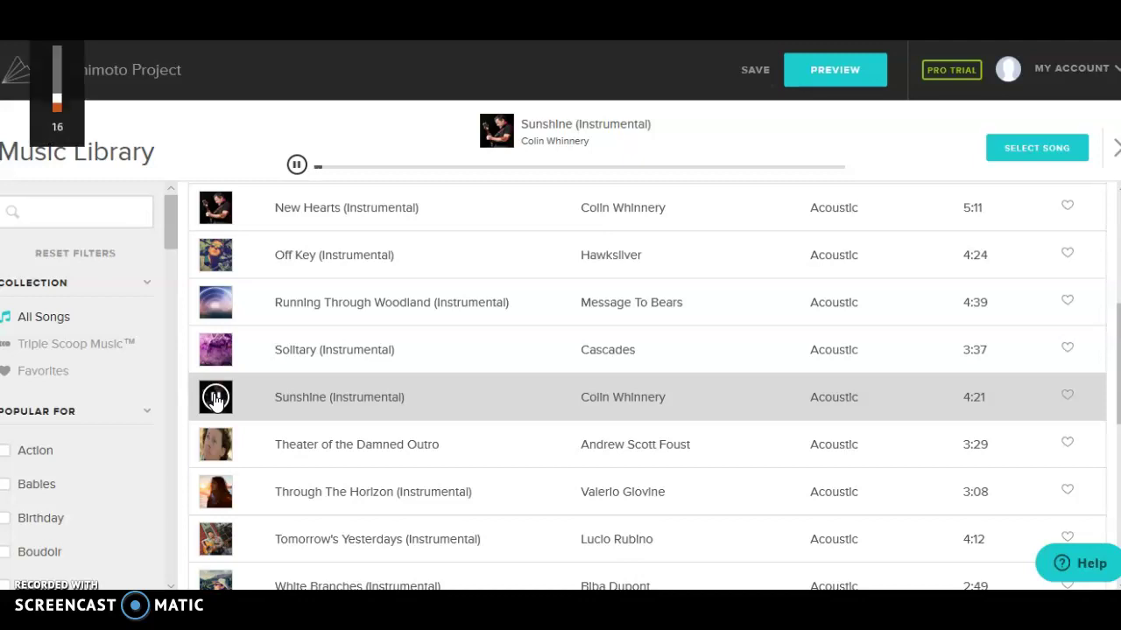
left_click(1032, 151)
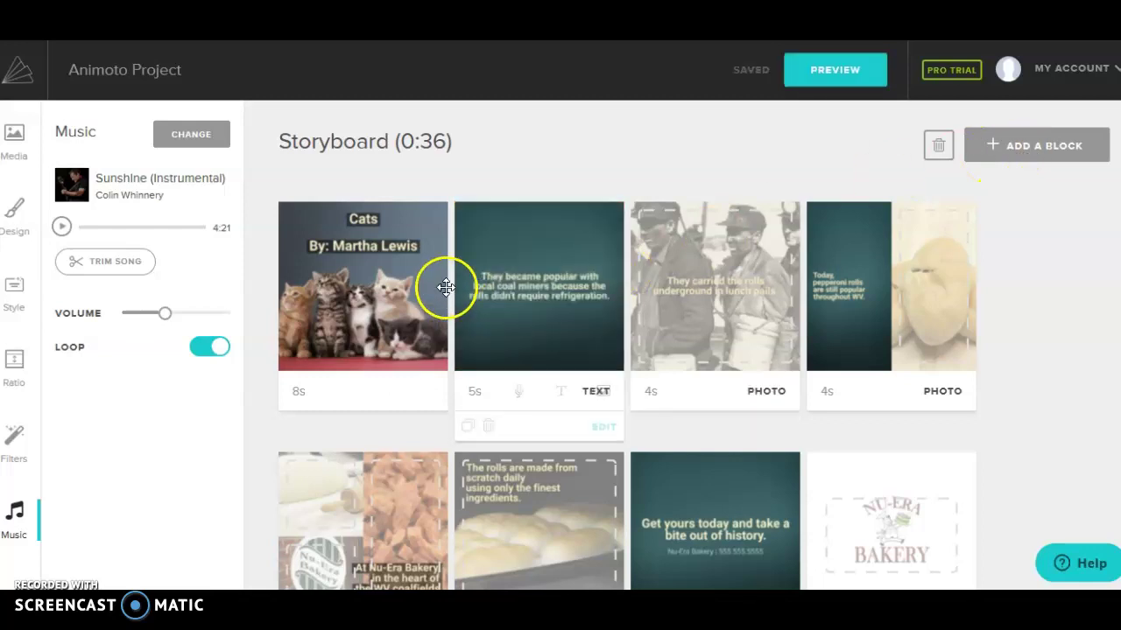
Step: Preview the storyboard blocks, then open the 5-second coal-miners text block in the editor
left_click(355, 276)
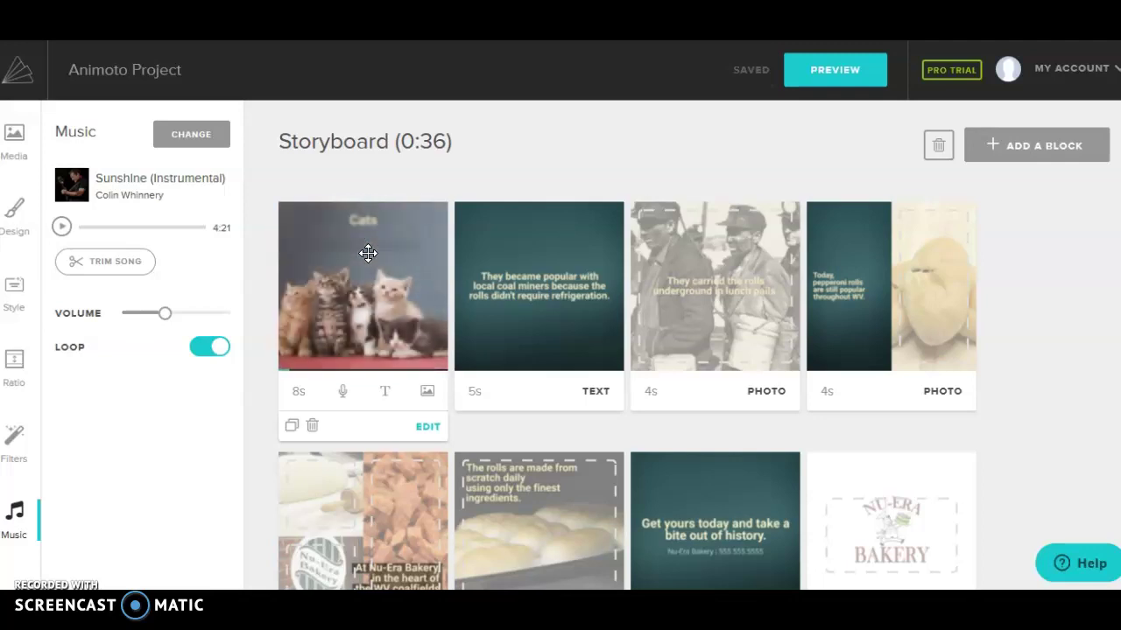
left_click(379, 269)
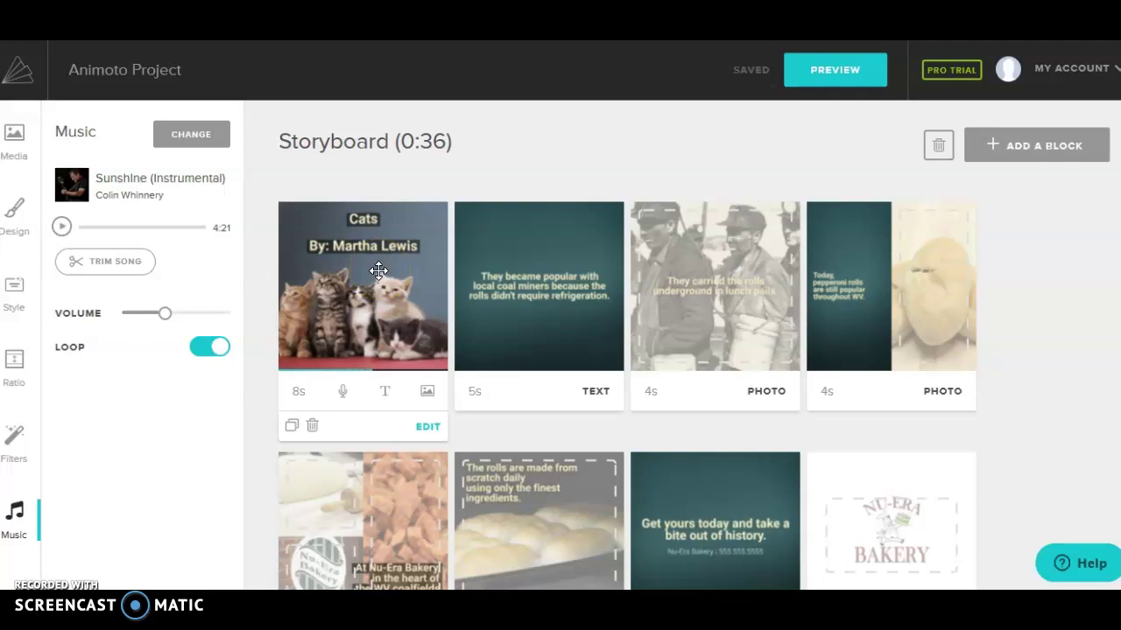
left_click(490, 219)
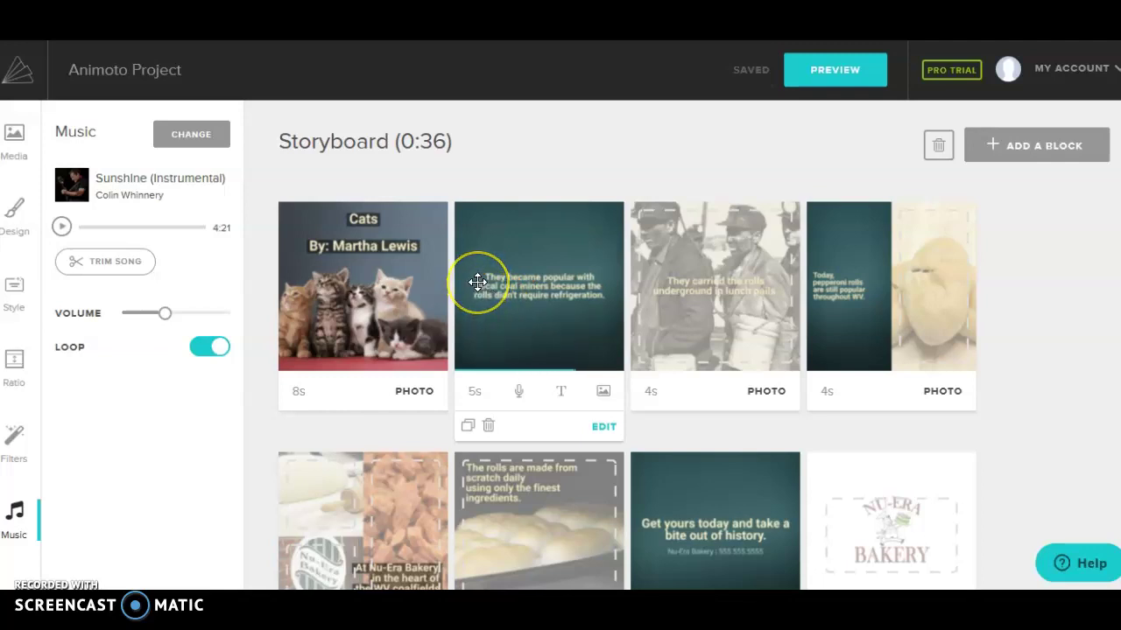
left_click(476, 299)
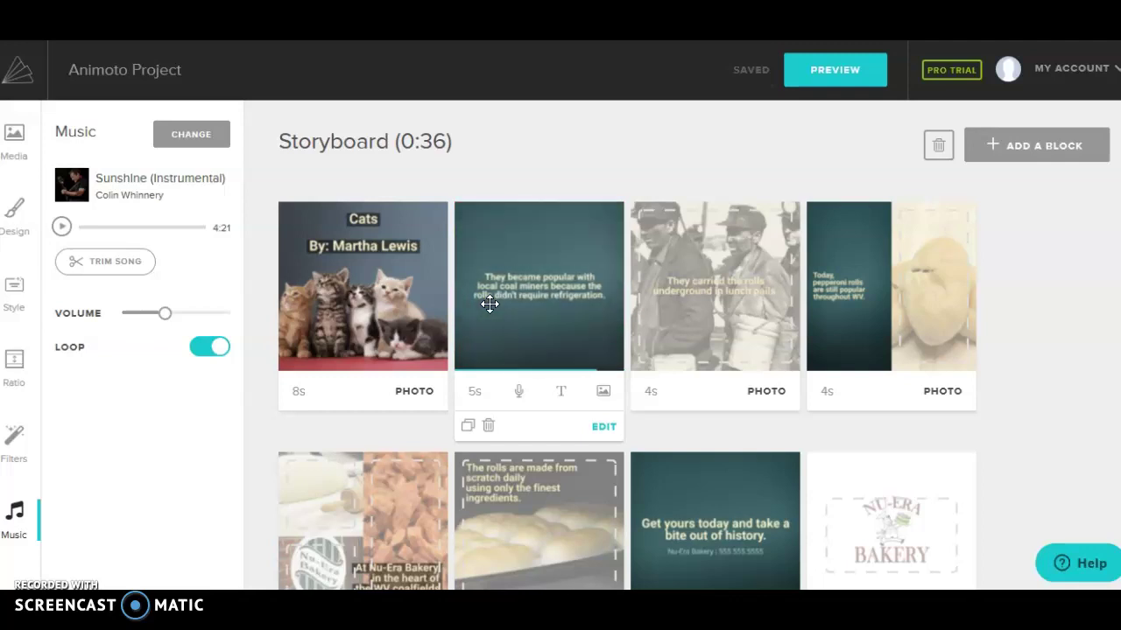
mouse_move(408, 325)
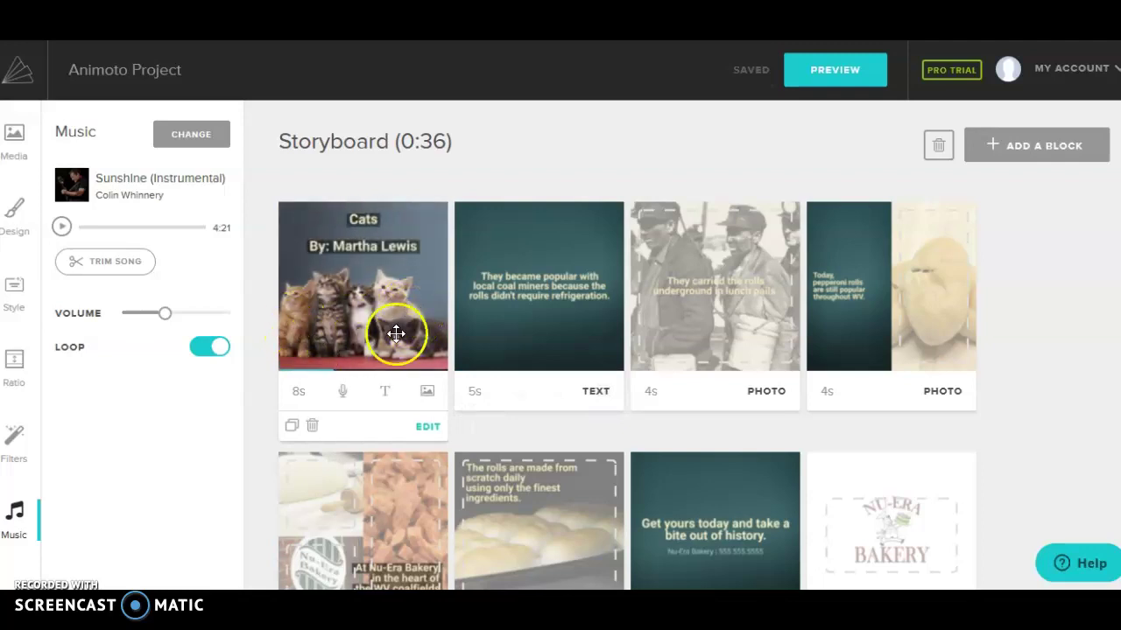
mouse_move(508, 295)
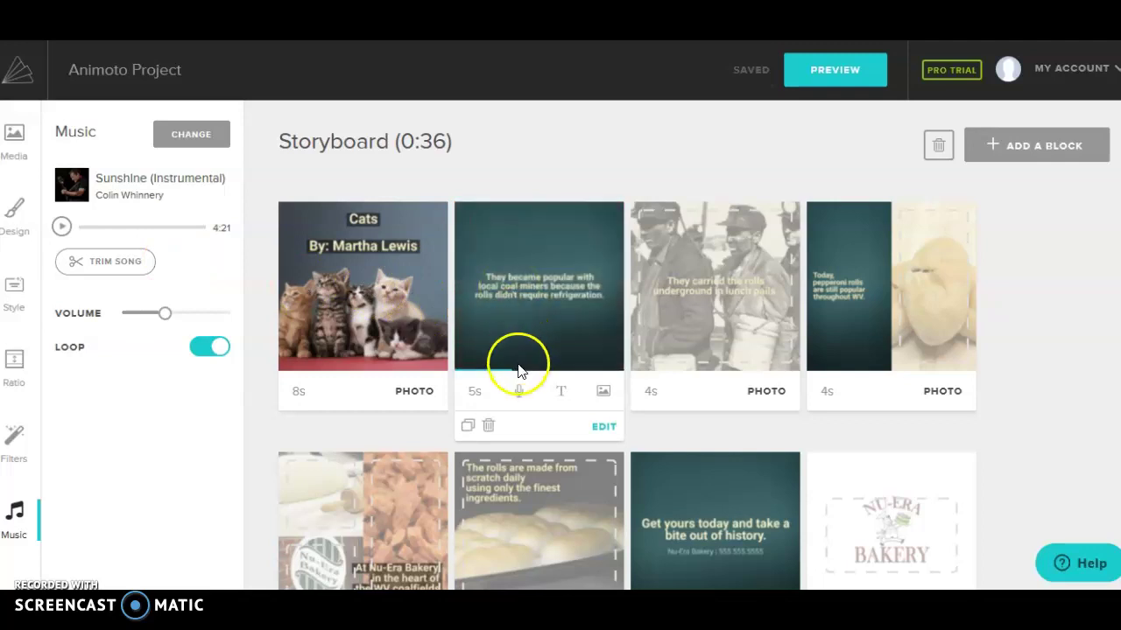
left_click(606, 427)
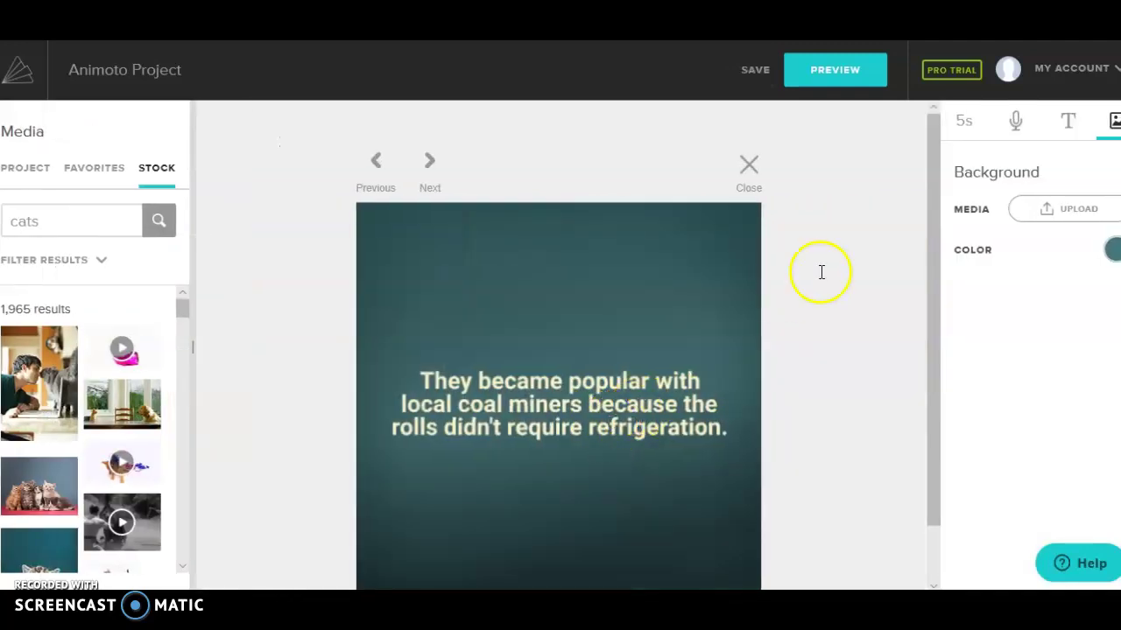
Step: Replace the block's caption with 'There are many species of cats.'
left_click(1070, 127)
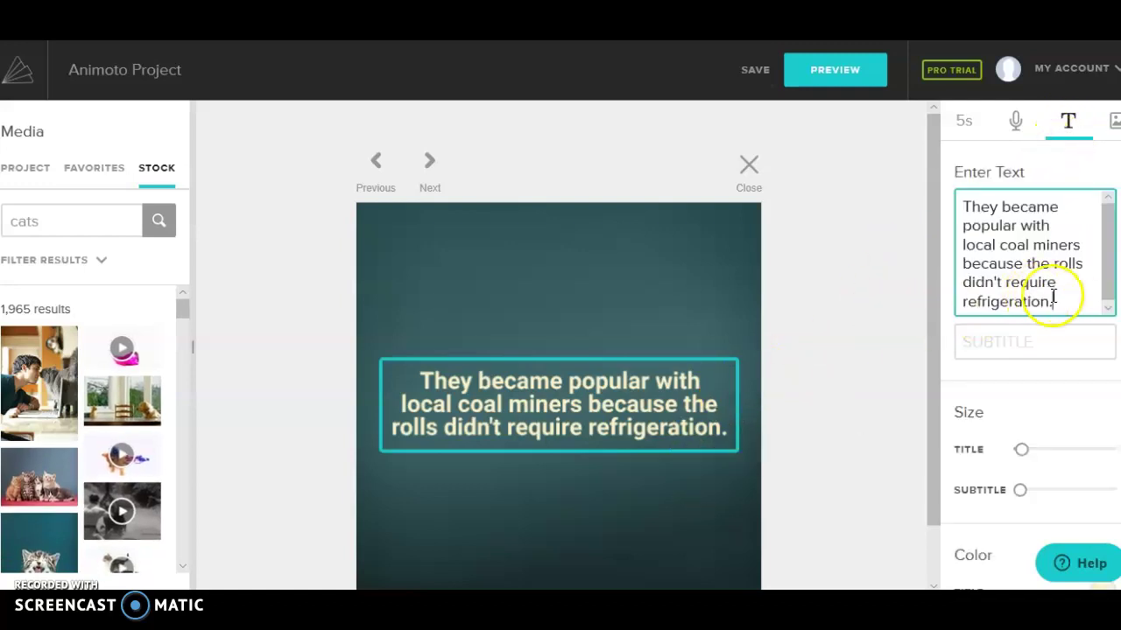
left_click_drag(1053, 301, 1002, 164)
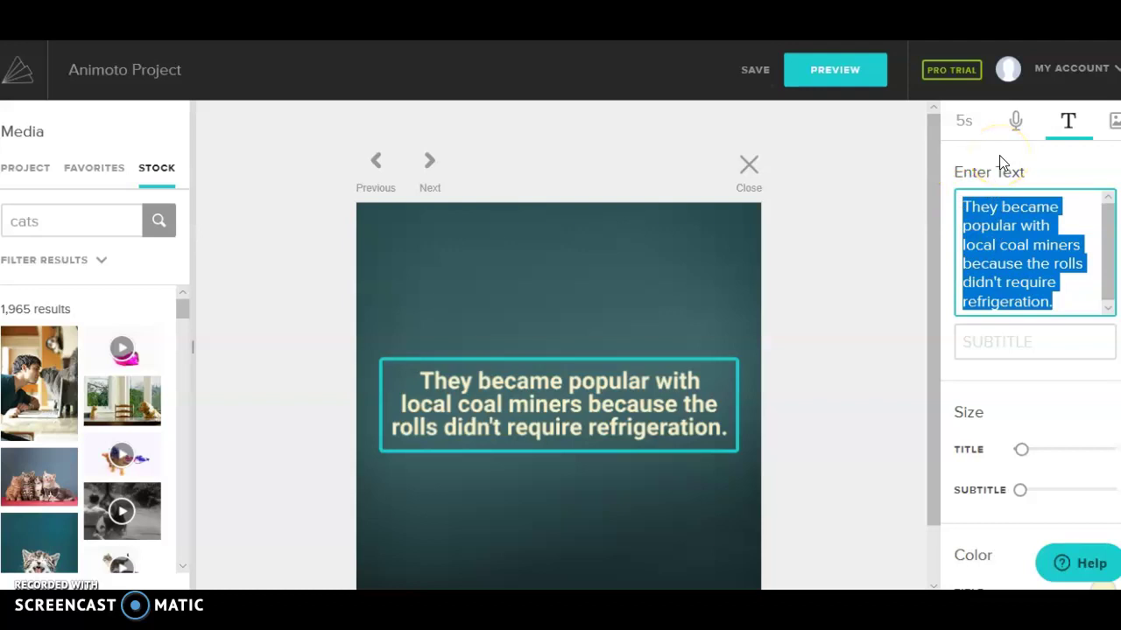
type("The")
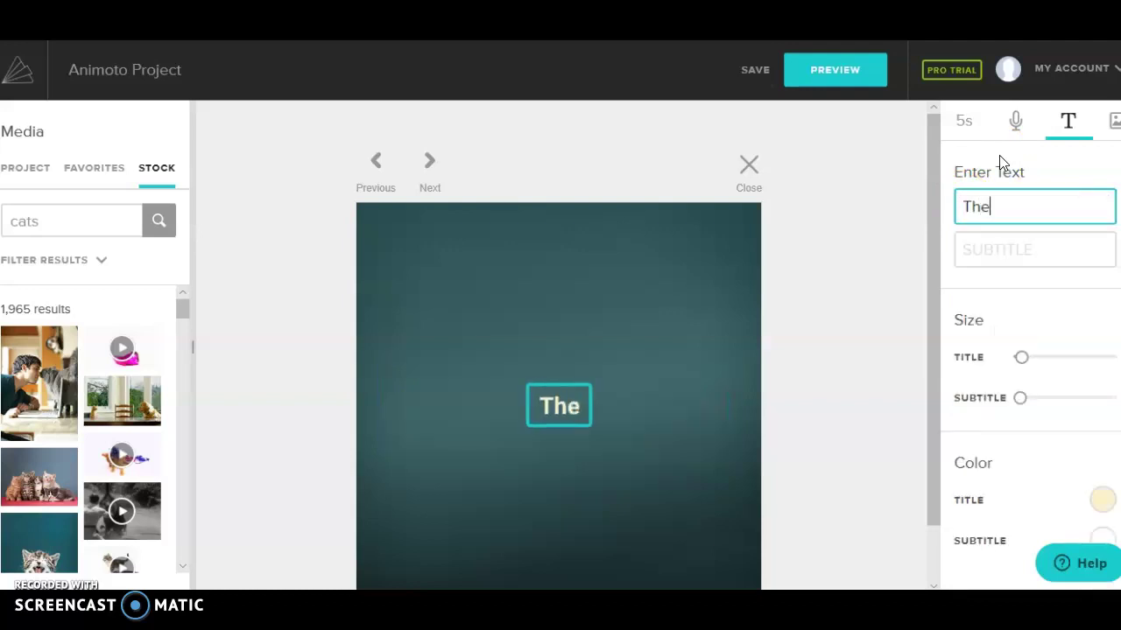
type("re are many seci")
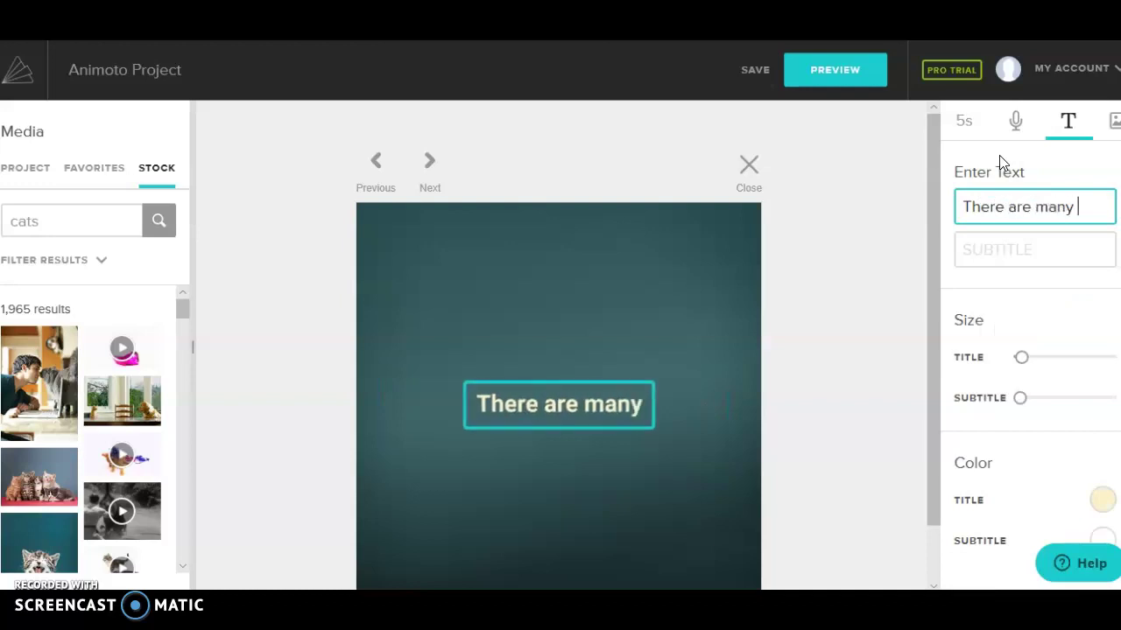
key("BackSpace")
key("BackSpace")
key("BackSpace")
type("p")
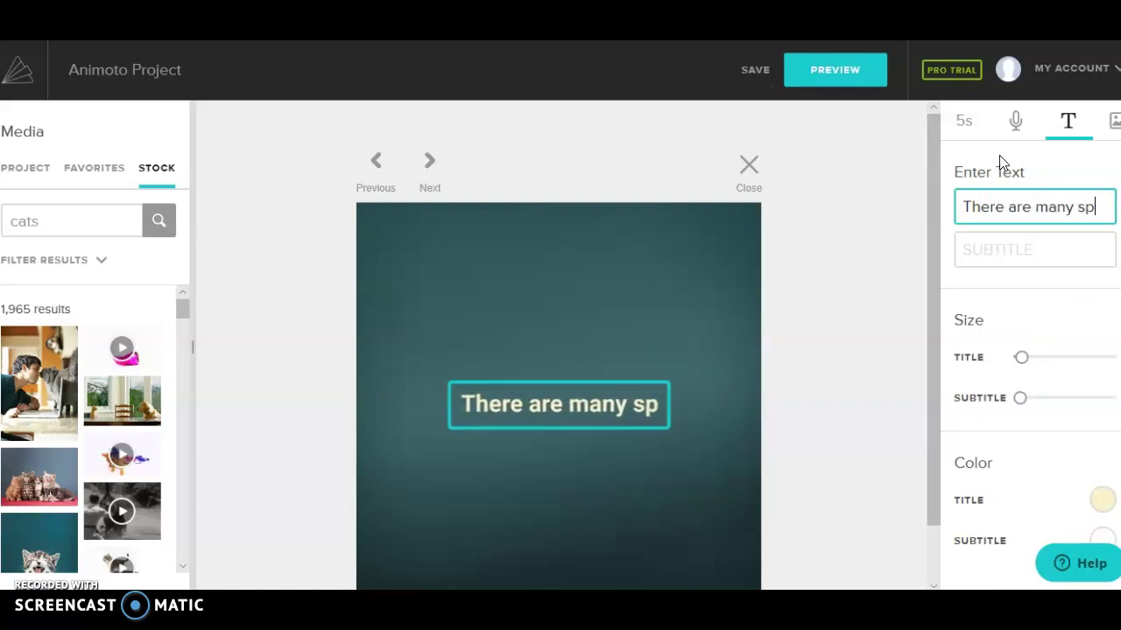
type("ecies of catss")
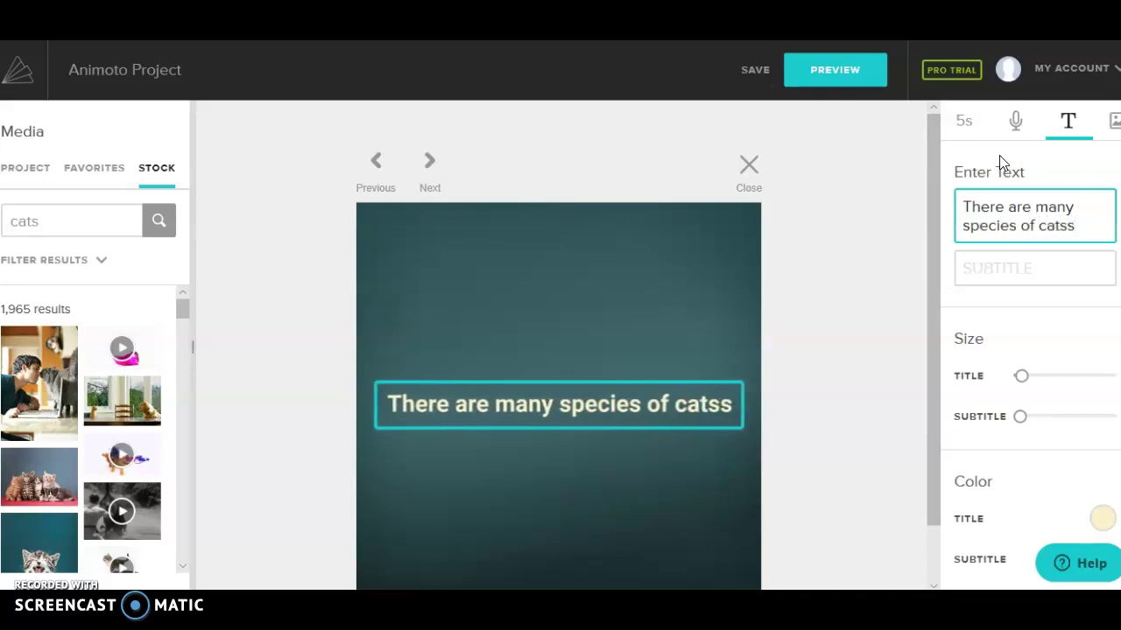
key("BackSpace")
type(".")
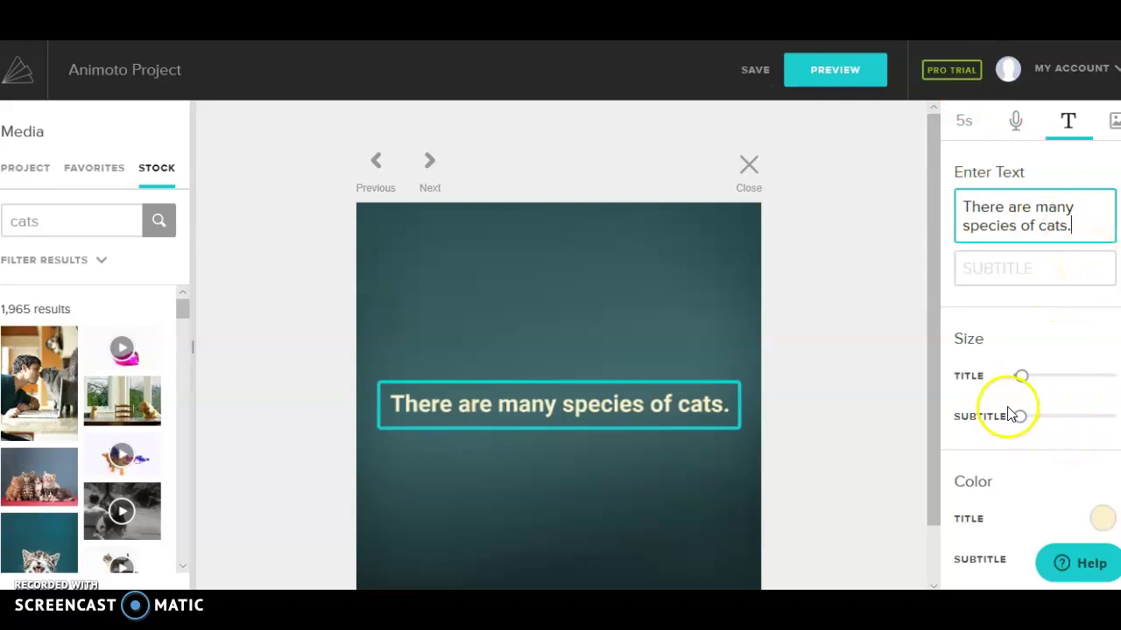
Step: Enlarge the title text, set the block to 6 seconds, and close the editor
left_click_drag(1021, 378, 1059, 377)
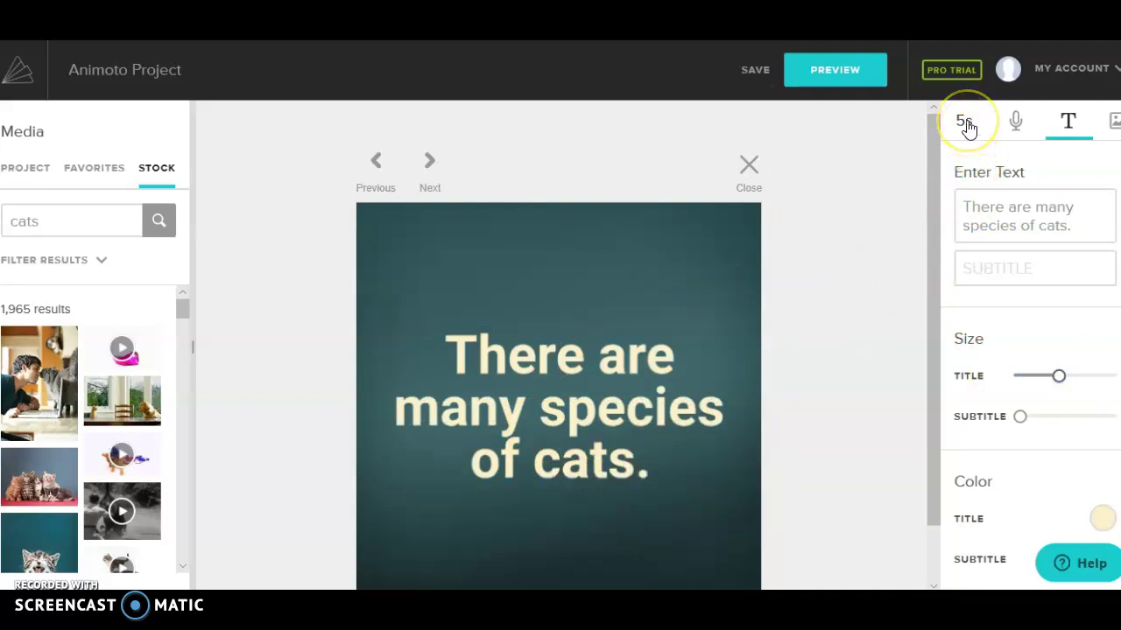
left_click(965, 124)
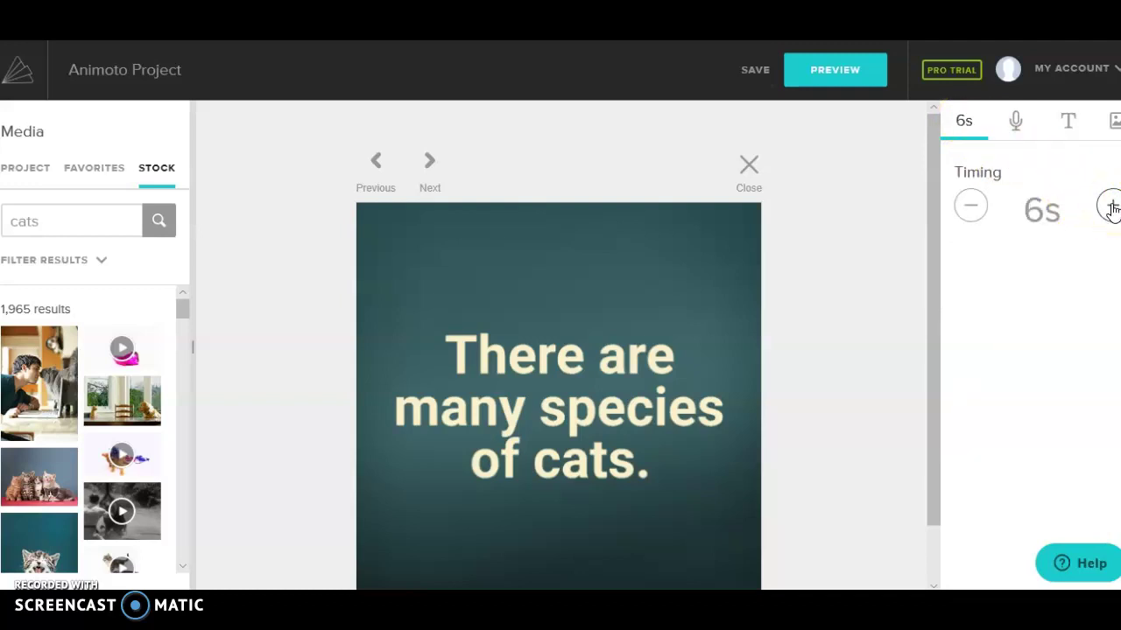
left_click(897, 409)
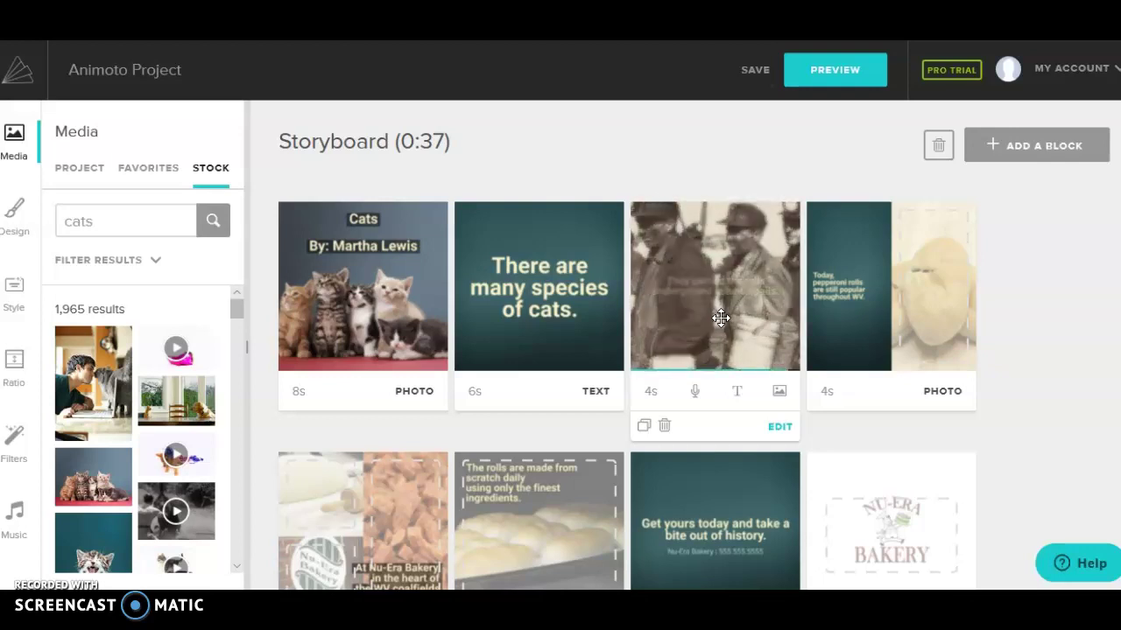
left_click(715, 314)
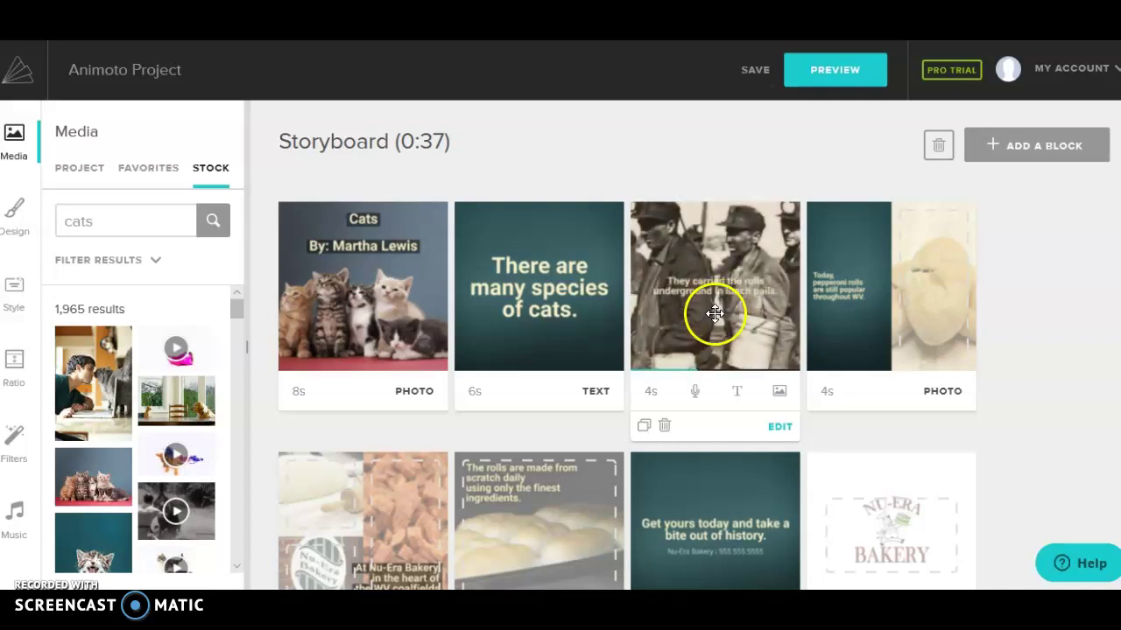
left_click_drag(698, 300, 771, 442)
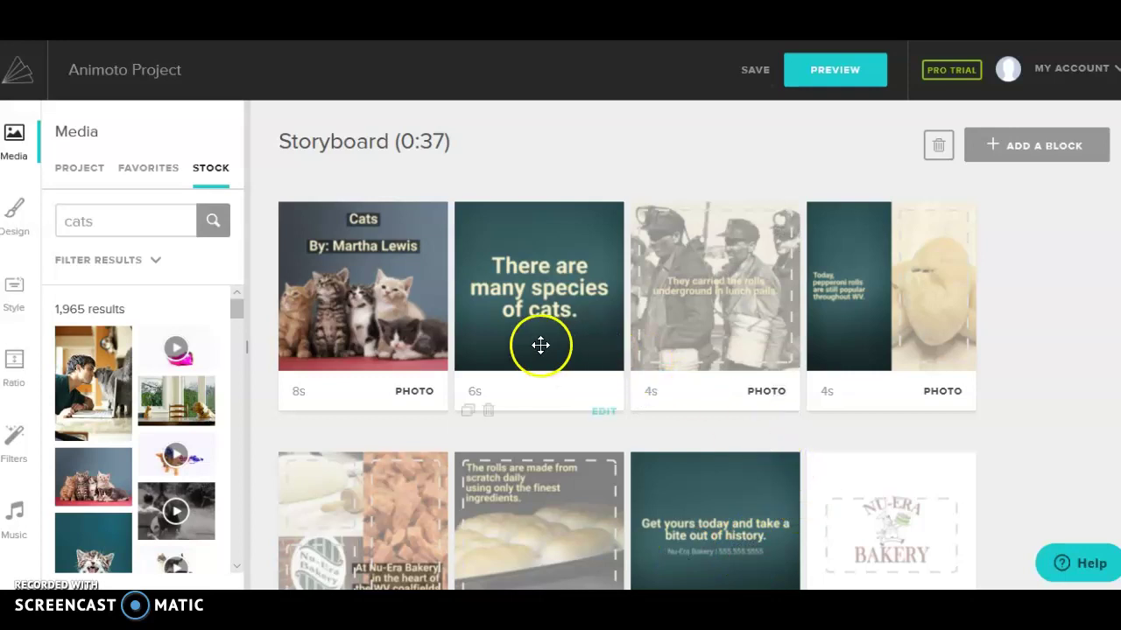
mouse_move(537, 341)
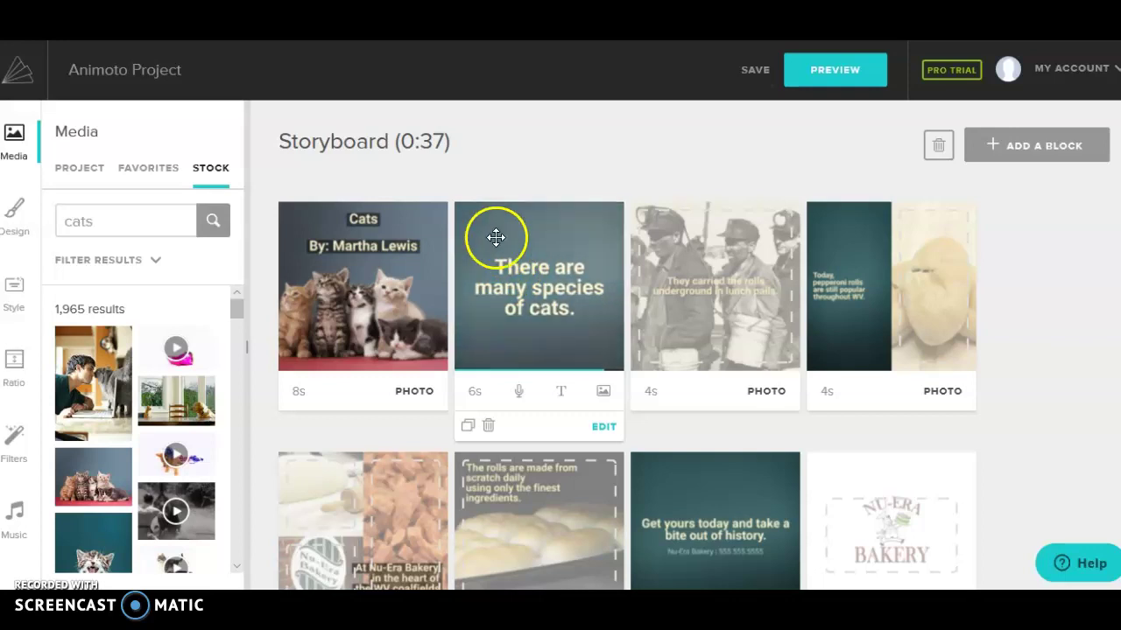
mouse_move(726, 318)
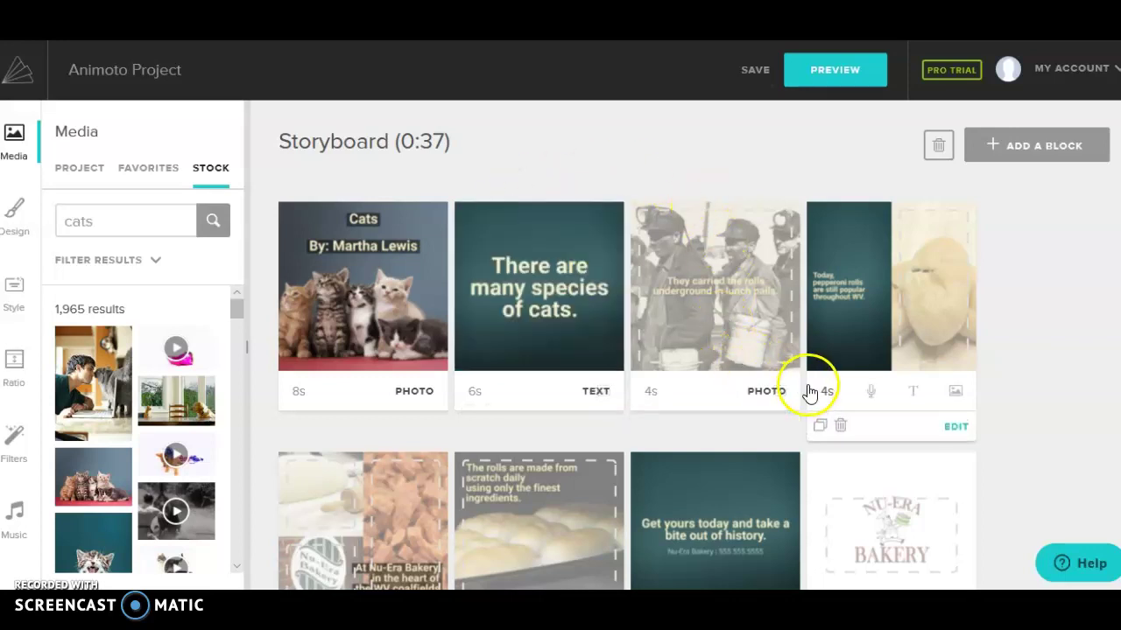
mouse_move(621, 230)
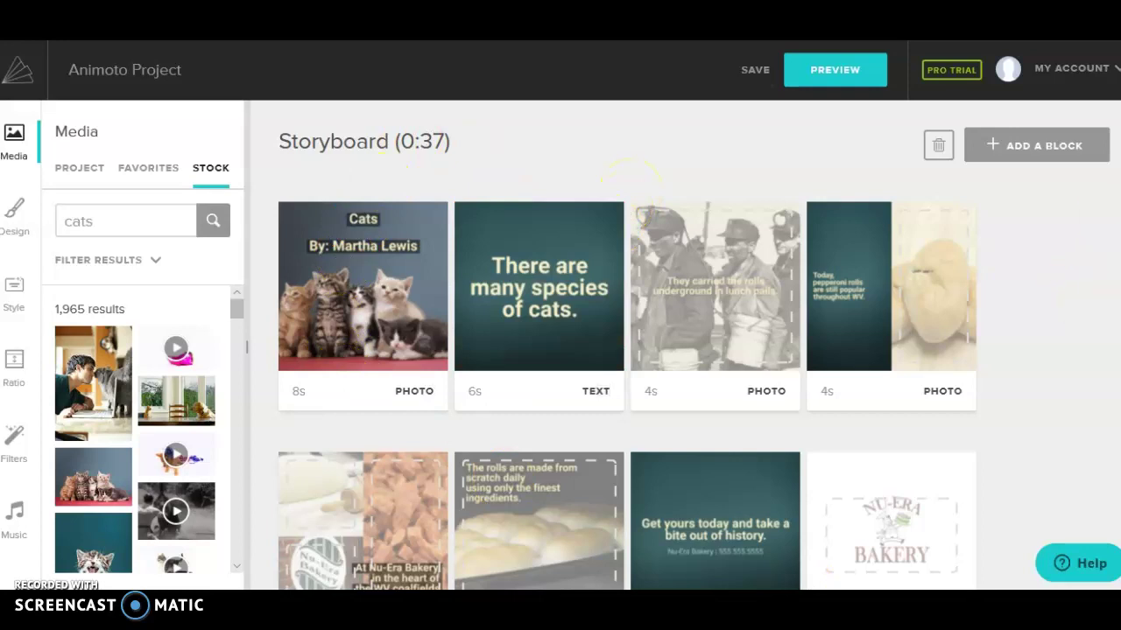
scroll(726, 380, "down", 1)
scroll(718, 373, "up", 1)
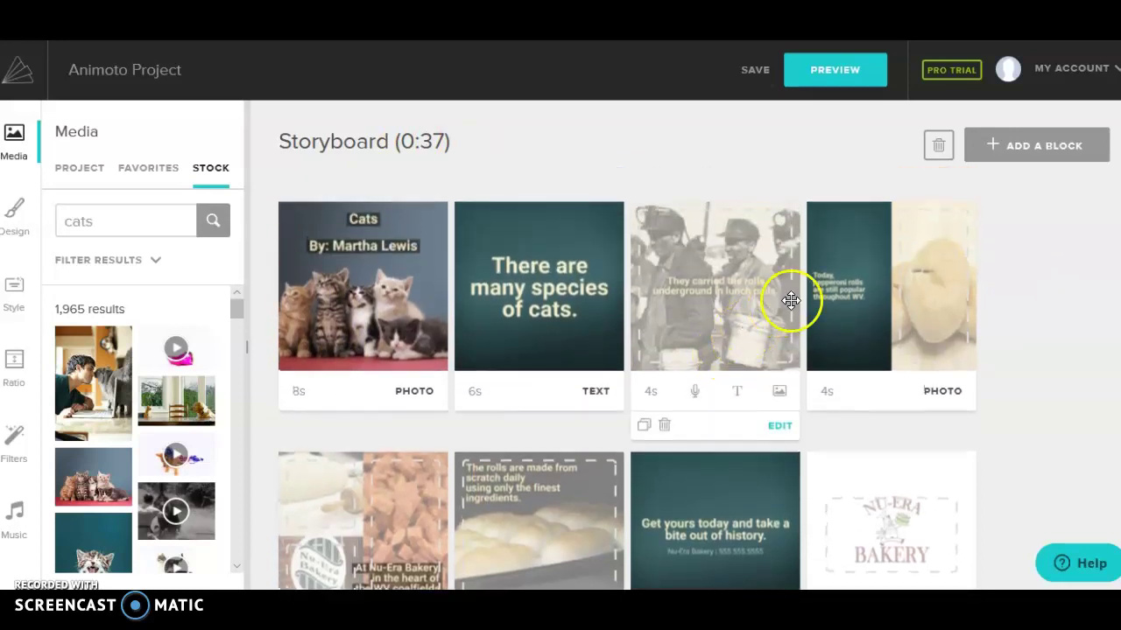
scroll(792, 333, "down", 1)
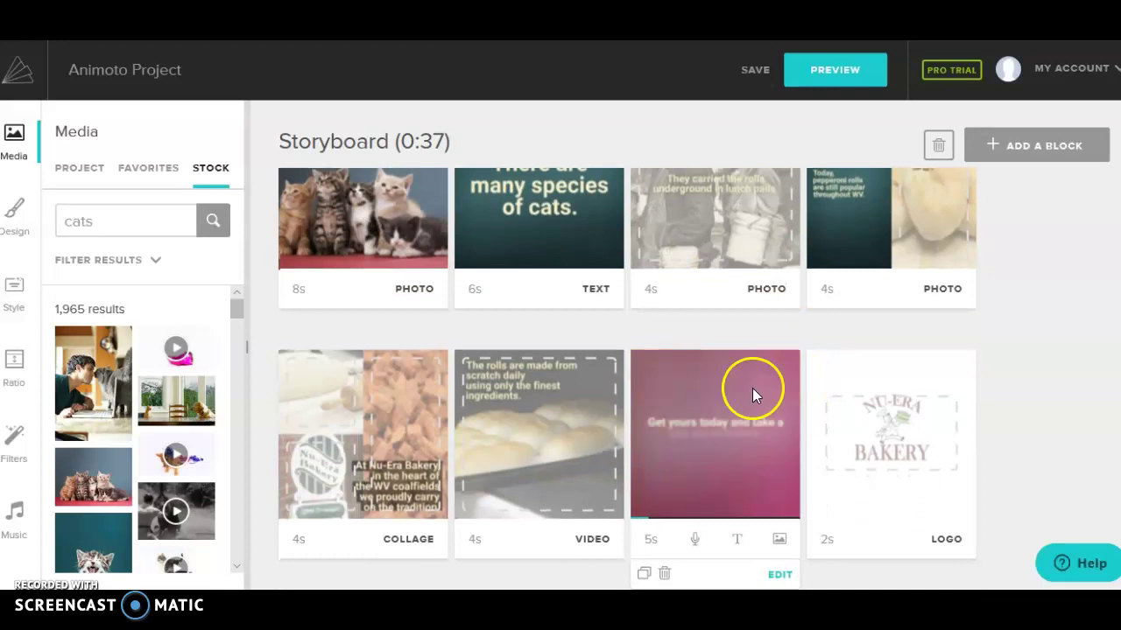
Step: Delete the 'Get yours today' and Nu-Era Bakery logo blocks, then save the 0:30 storyboard
left_click(665, 575)
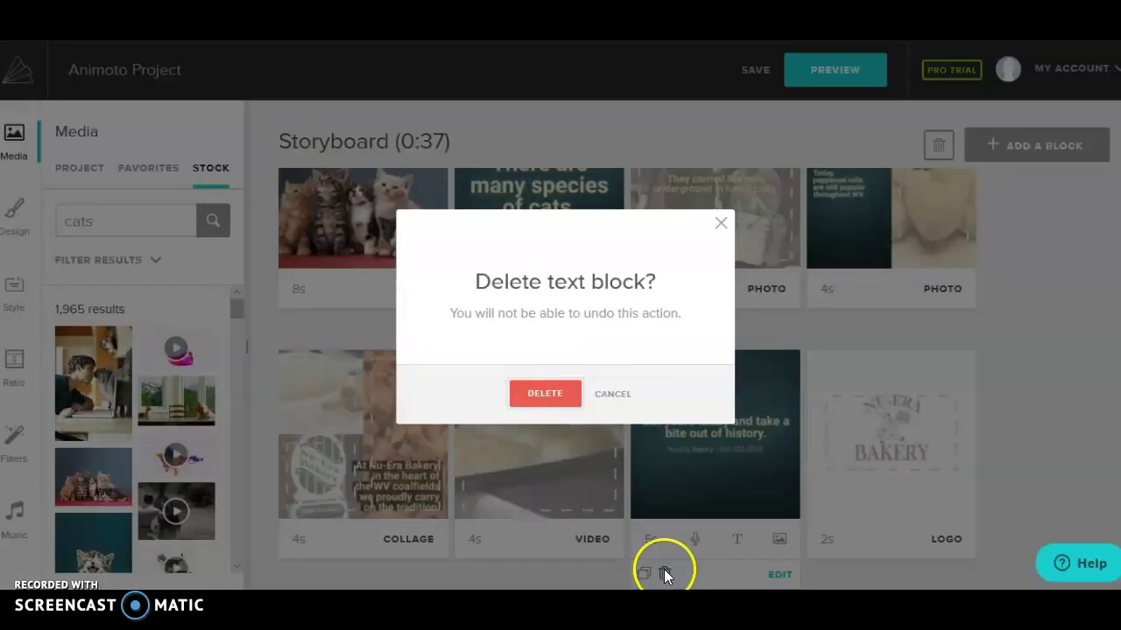
left_click(557, 394)
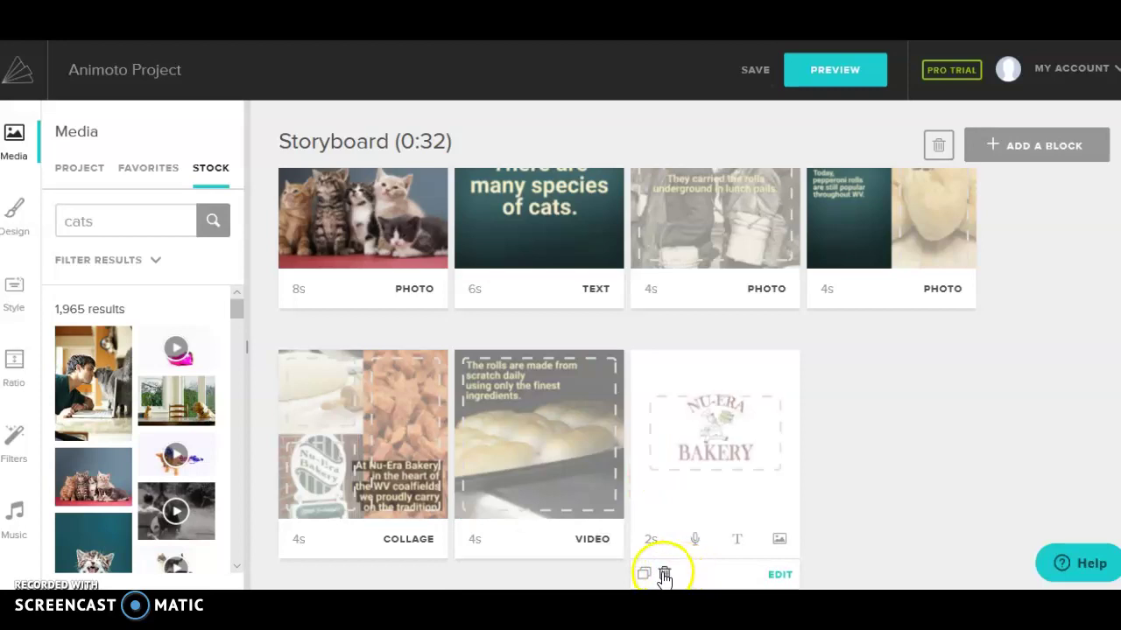
left_click(665, 573)
left_click(566, 404)
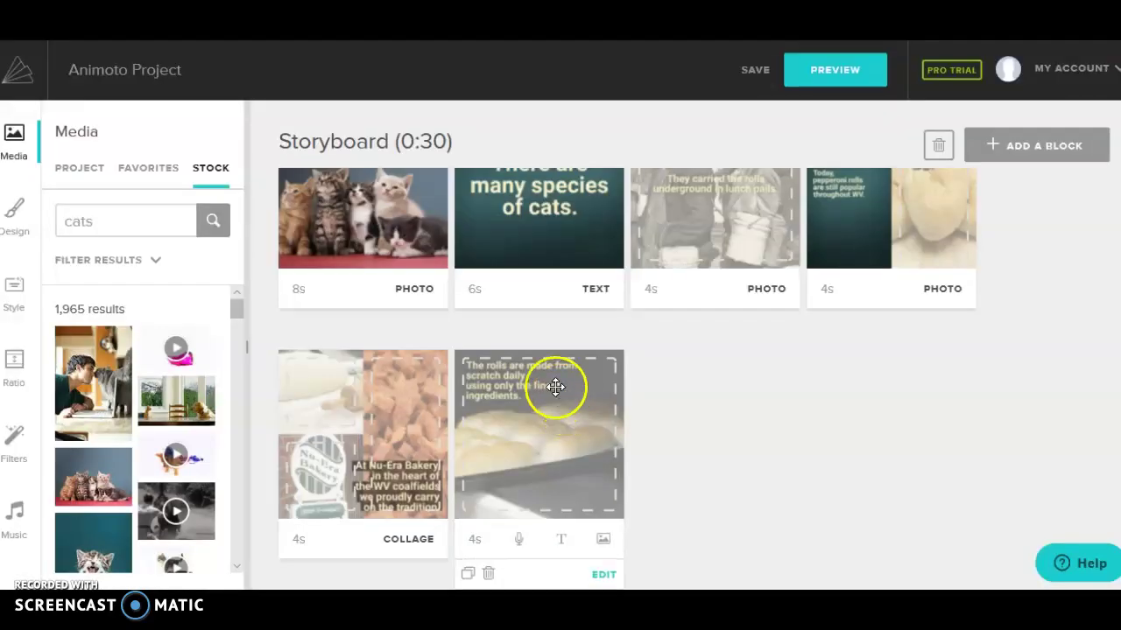
scroll(543, 378, "up", 2)
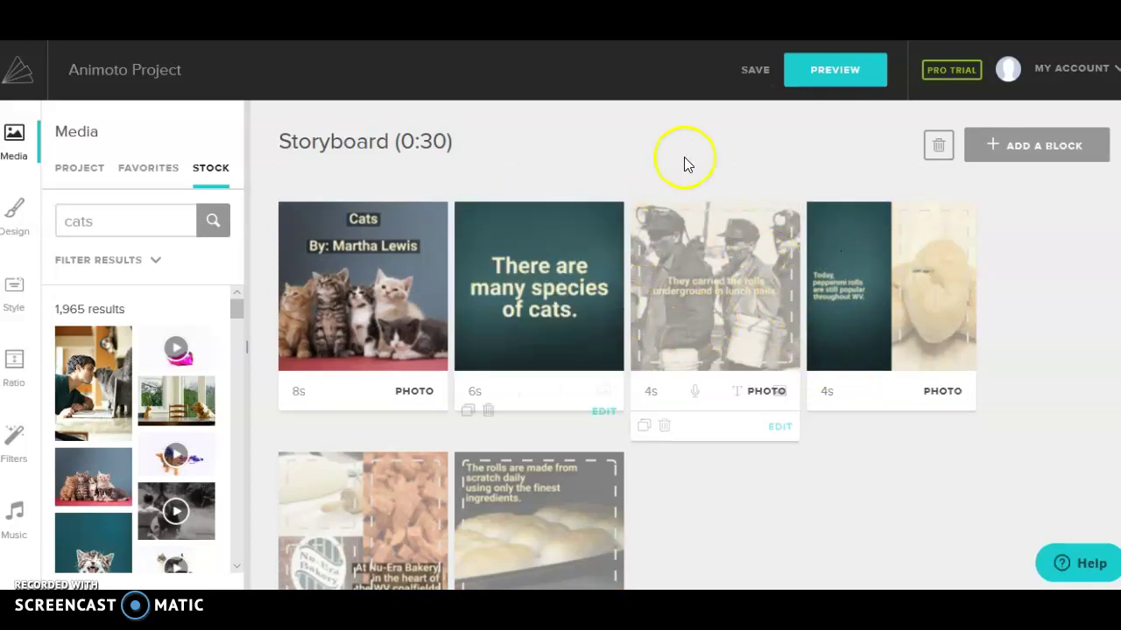
left_click(758, 75)
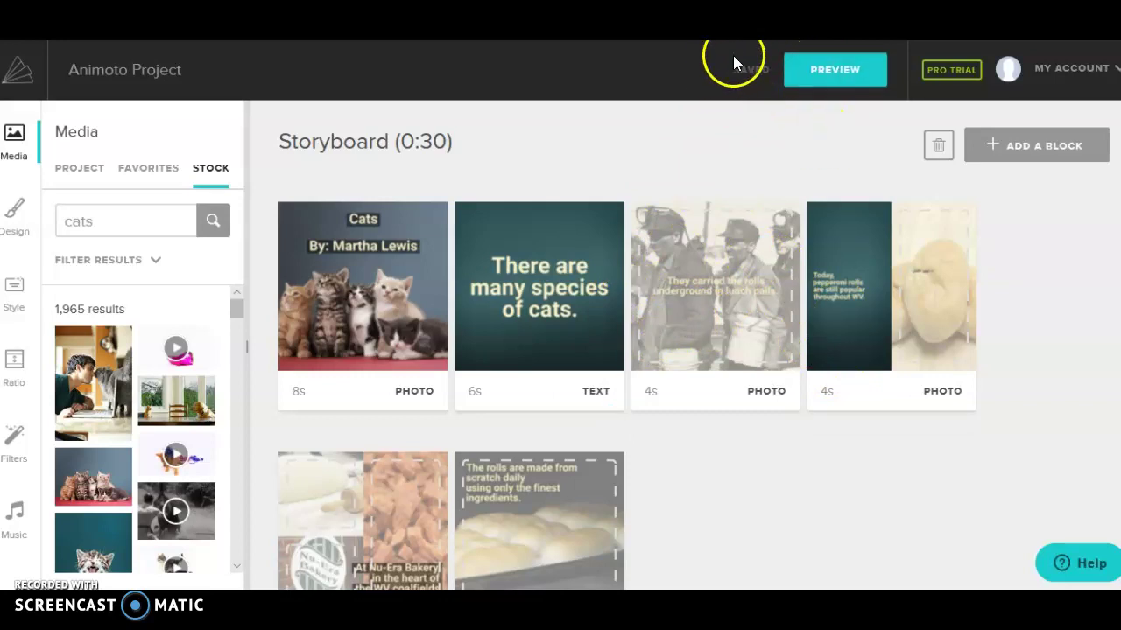
Step: Preview the 30-second video, pause playback, and close the preview
left_click(841, 80)
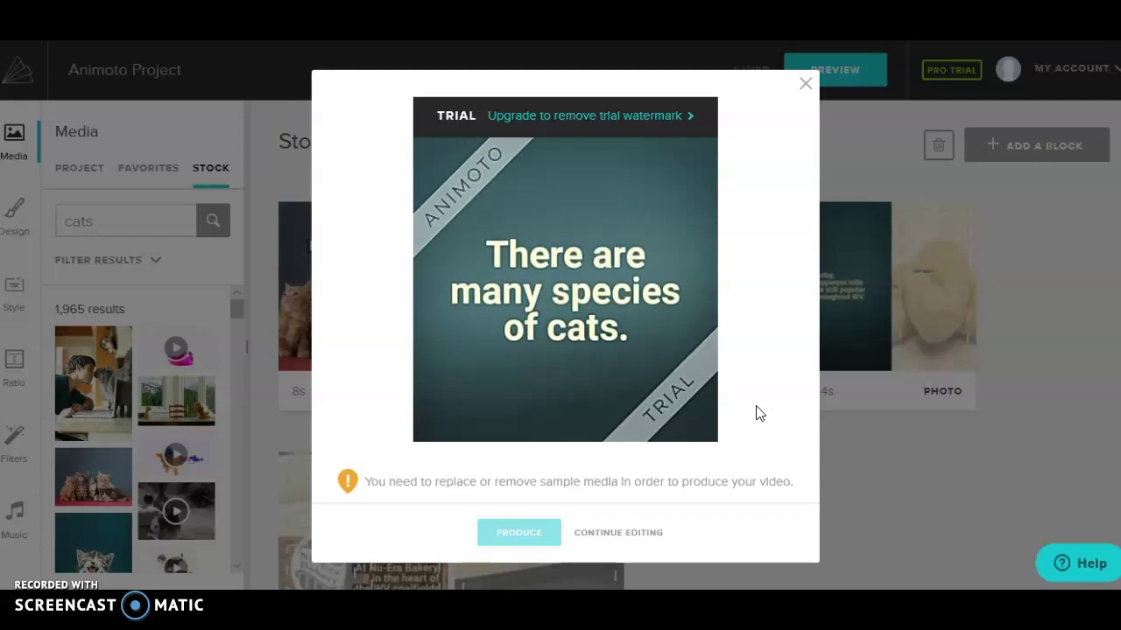
mouse_move(626, 445)
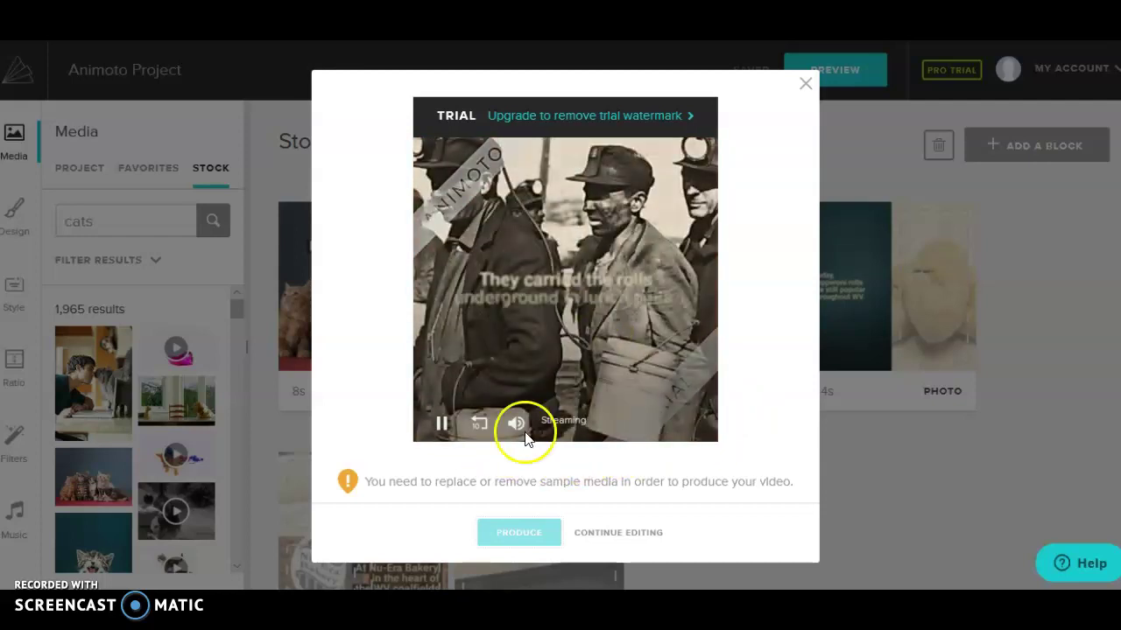
left_click(444, 427)
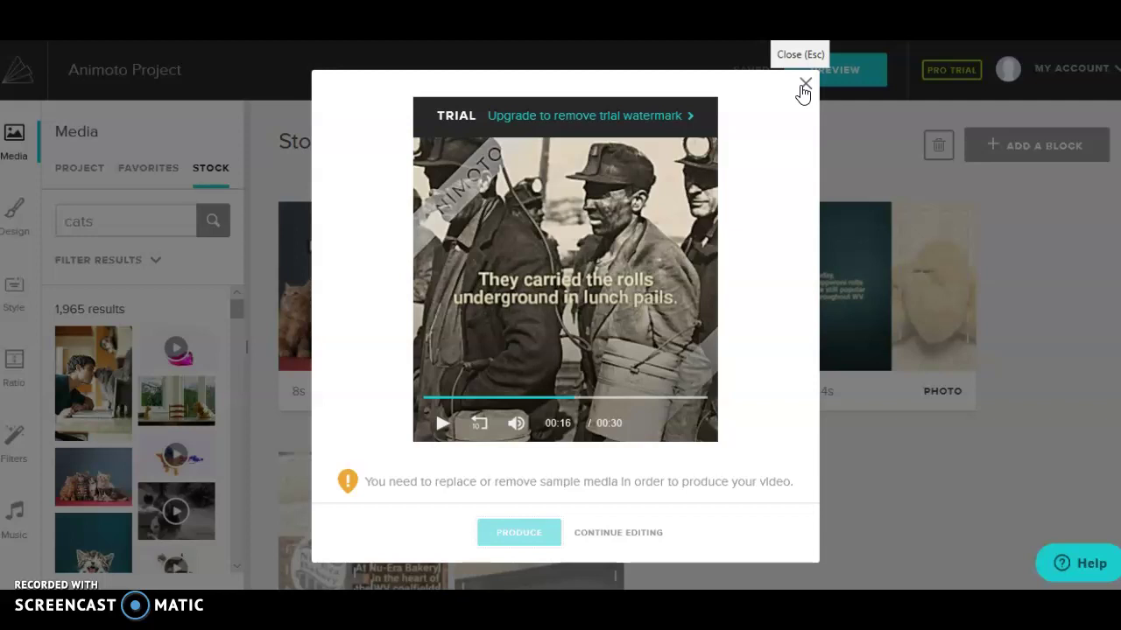
mouse_move(802, 93)
left_mouse_down()
mouse_move(767, 100)
mouse_move(765, 118)
mouse_move(806, 87)
left_mouse_up()
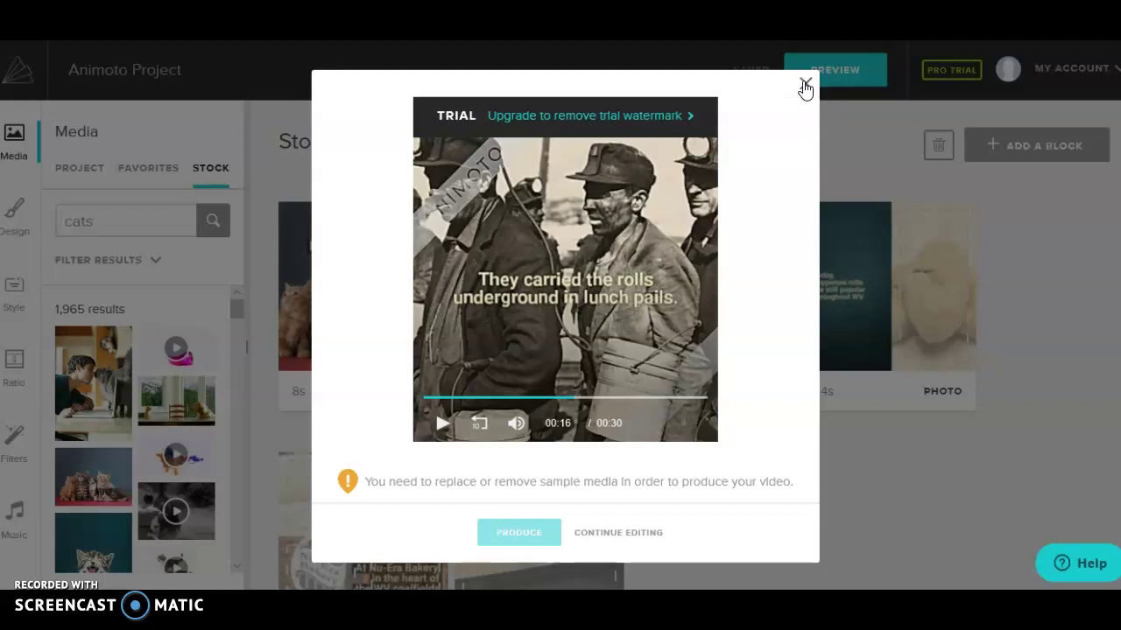
left_click(805, 87)
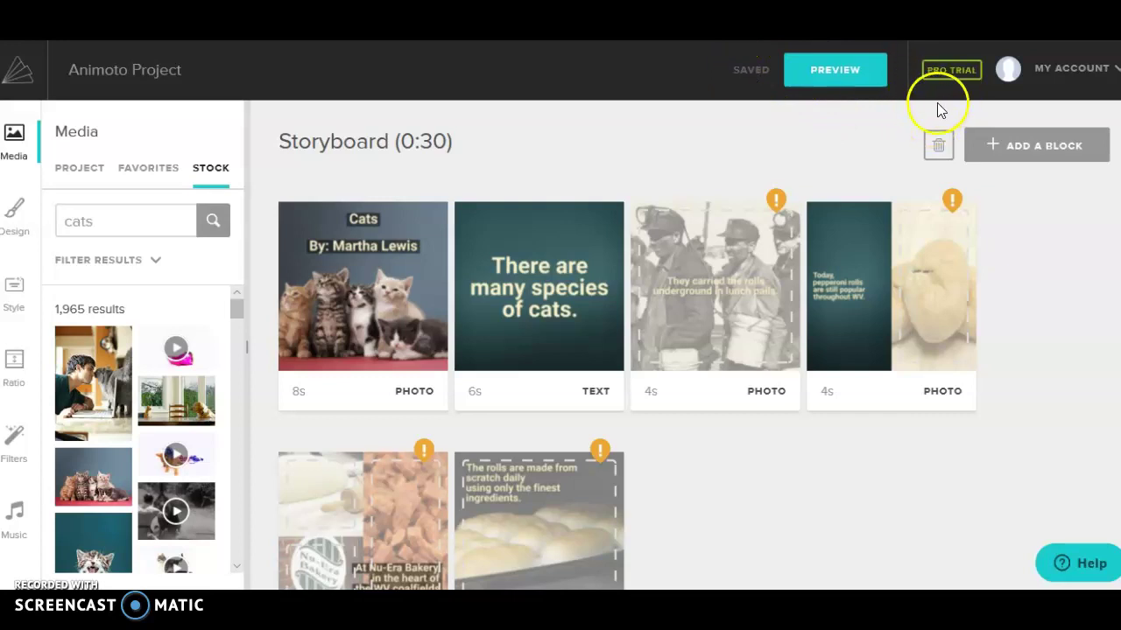
Step: Preview the video a second time and return to the storyboard with its flagged sample-media blocks
left_click(854, 71)
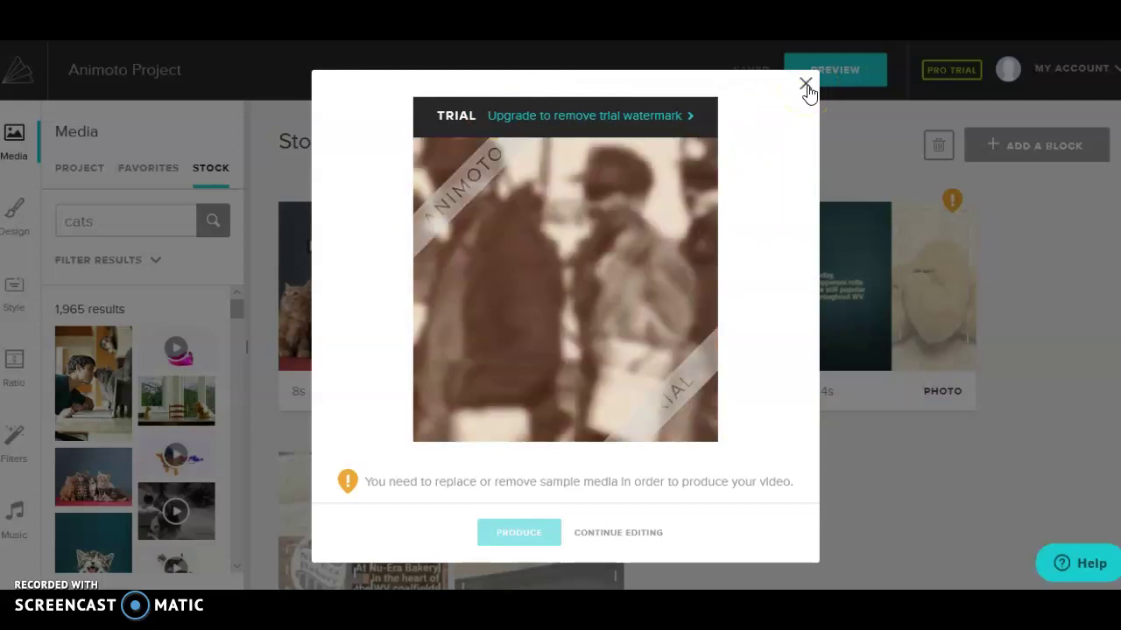
left_click(807, 89)
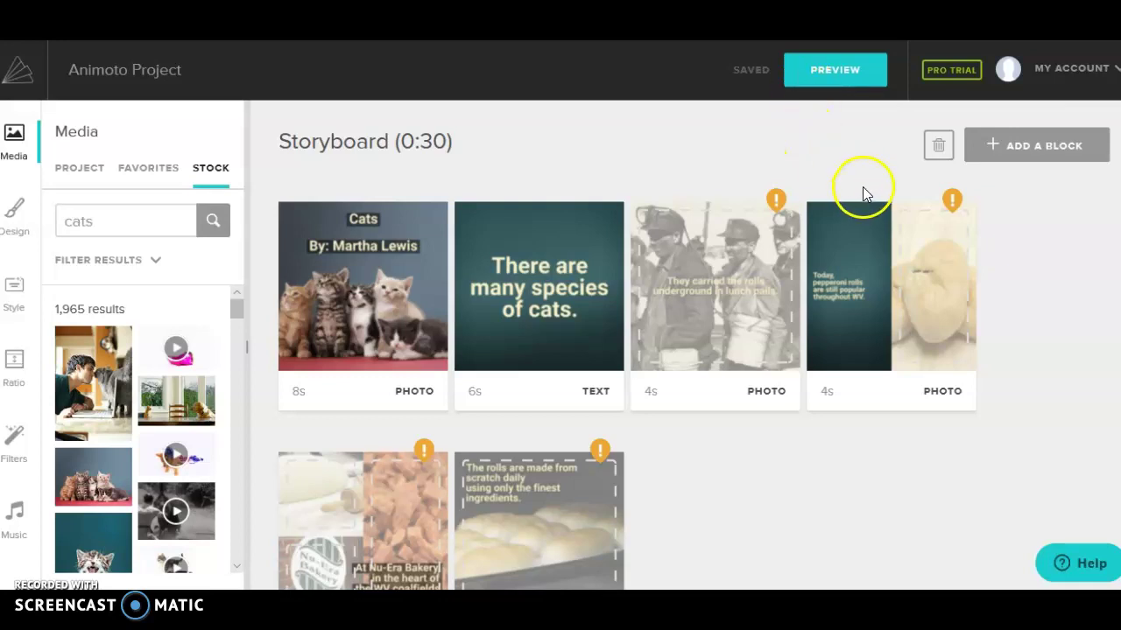
scroll(862, 187, "down", 1)
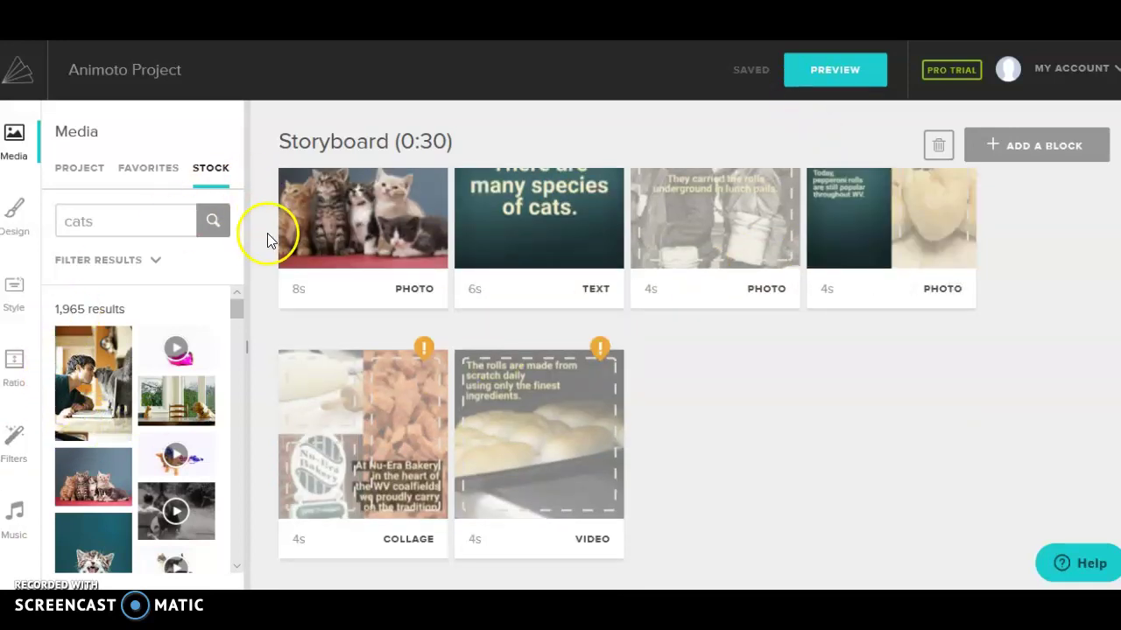
Step: Open the MY ACCOUNT dropdown from the storyboard's top bar
scroll(551, 400, "up", 1)
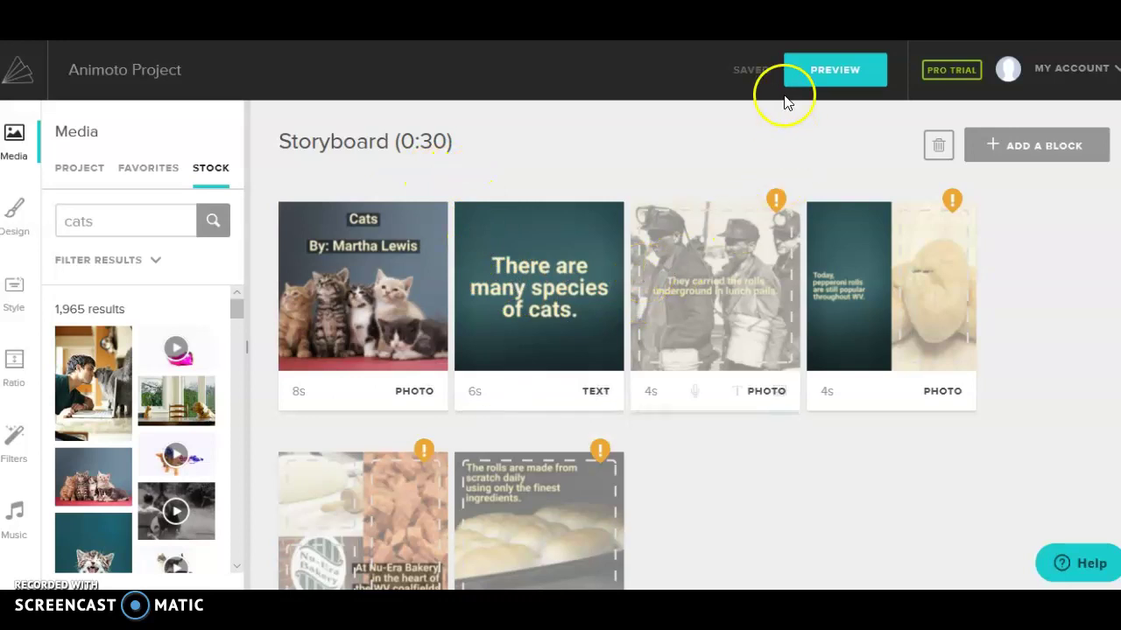
left_click(1026, 78)
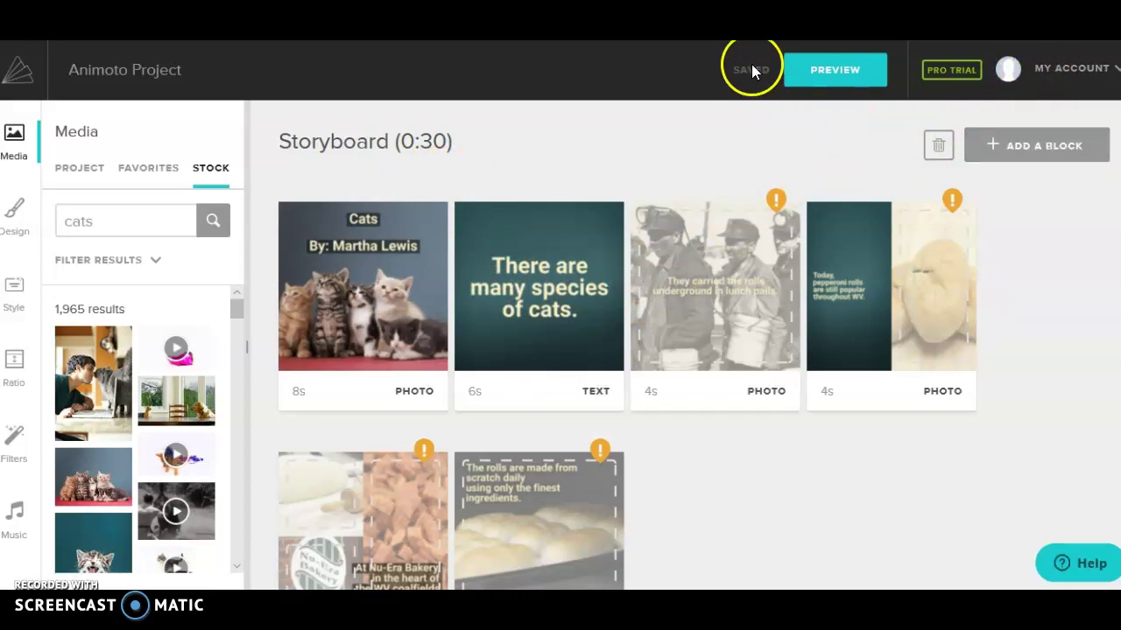
mouse_move(1036, 70)
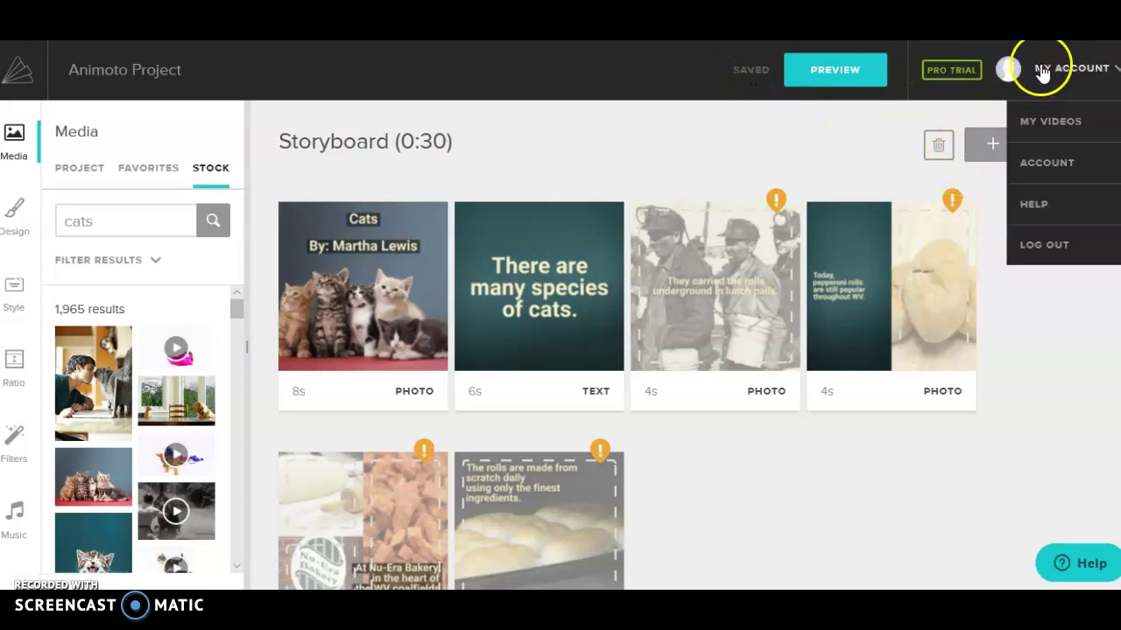
Step: Go to My Videos and find the new Animoto Project dated Nov 16, 2019
left_click(1044, 131)
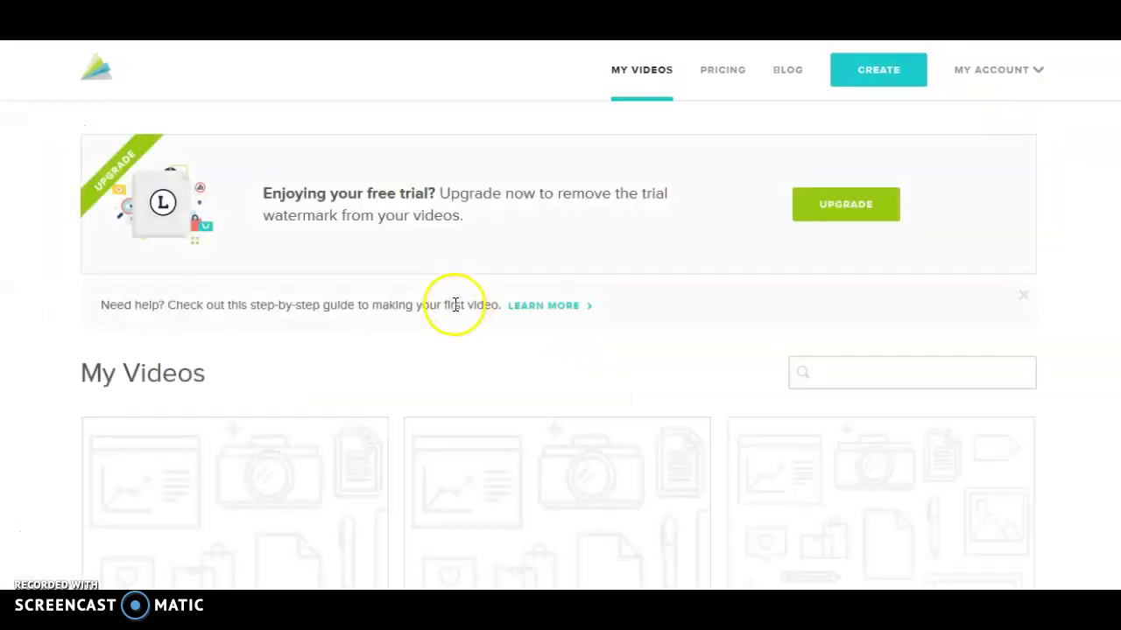
scroll(433, 305, "down", 4)
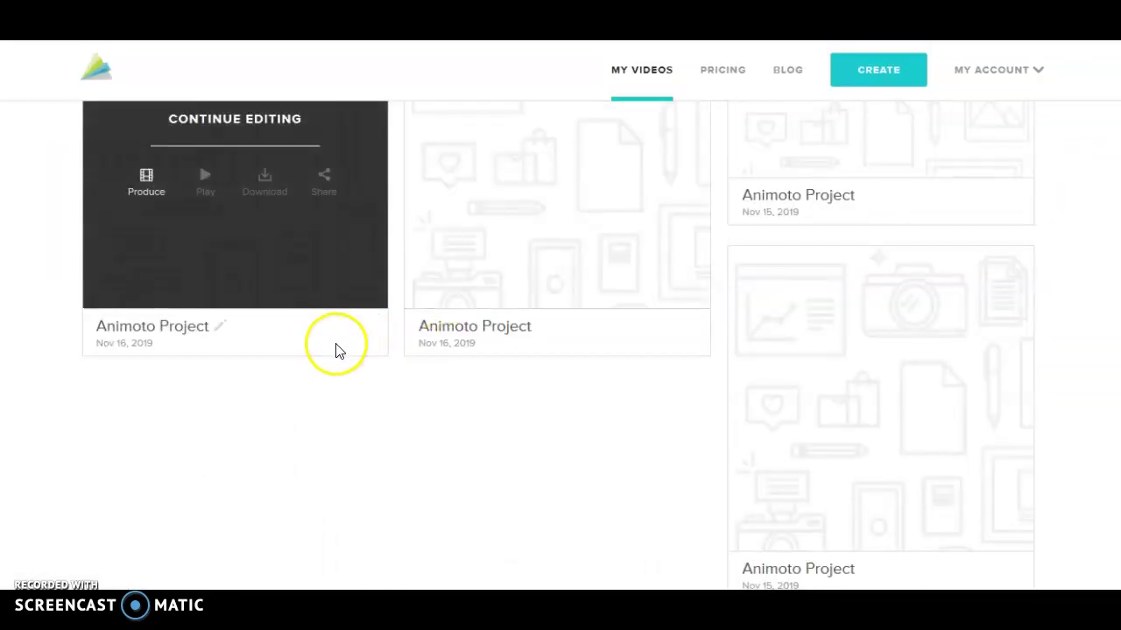
scroll(338, 345, "up", 2)
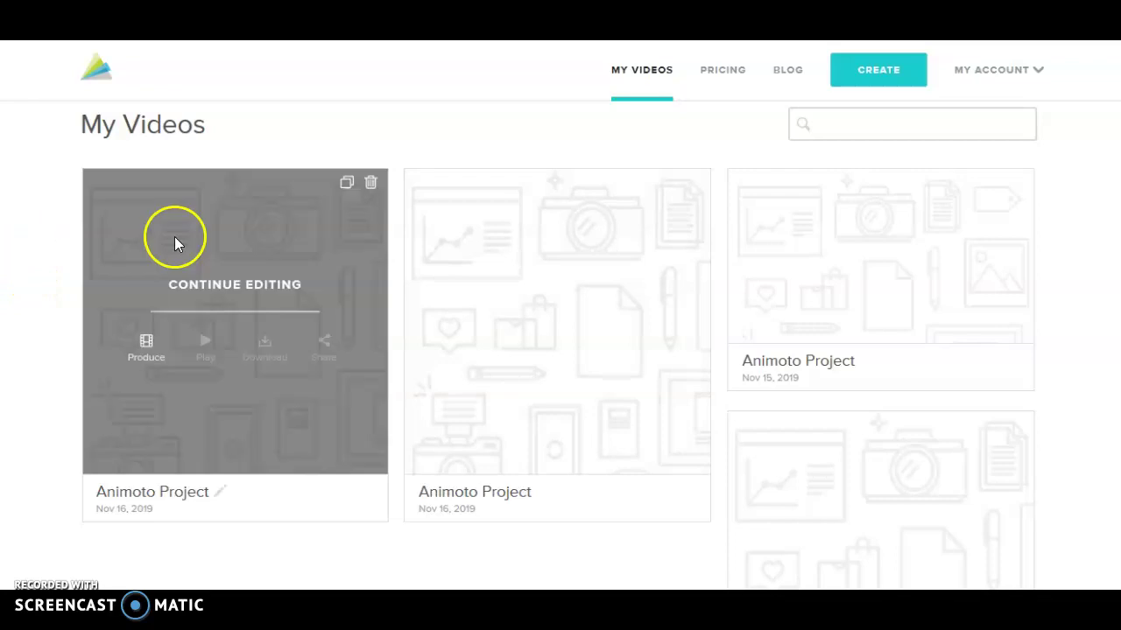
Step: Continue editing the first project card to reopen the 0:30 Cats storyboard
left_click(227, 289)
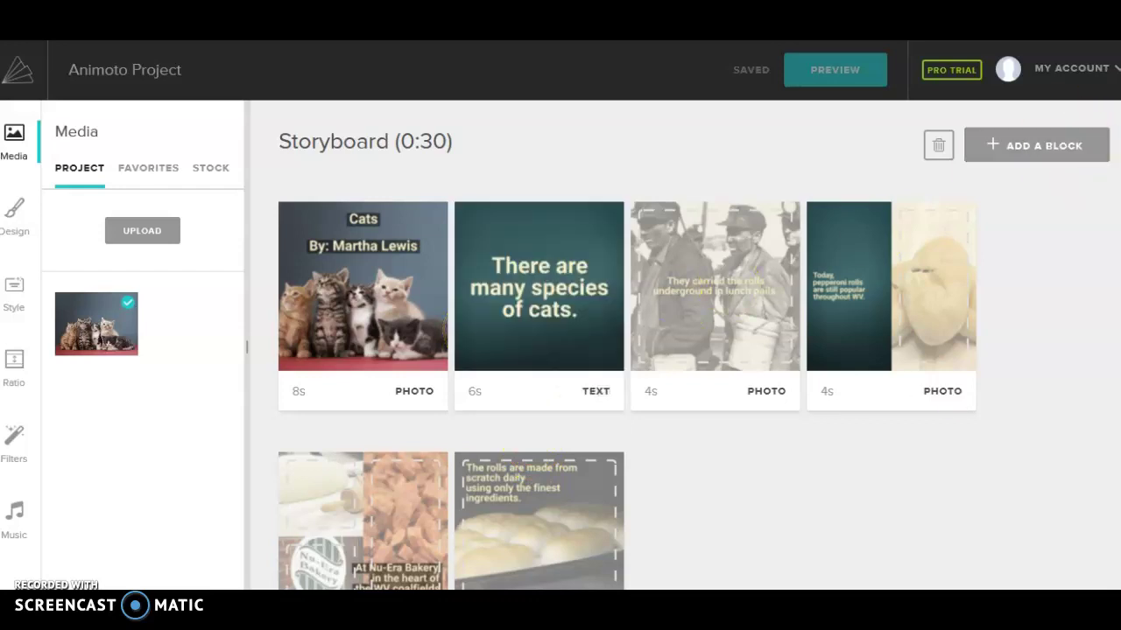
scroll(1117, 302, "down", 1)
scroll(1117, 307, "up", 1)
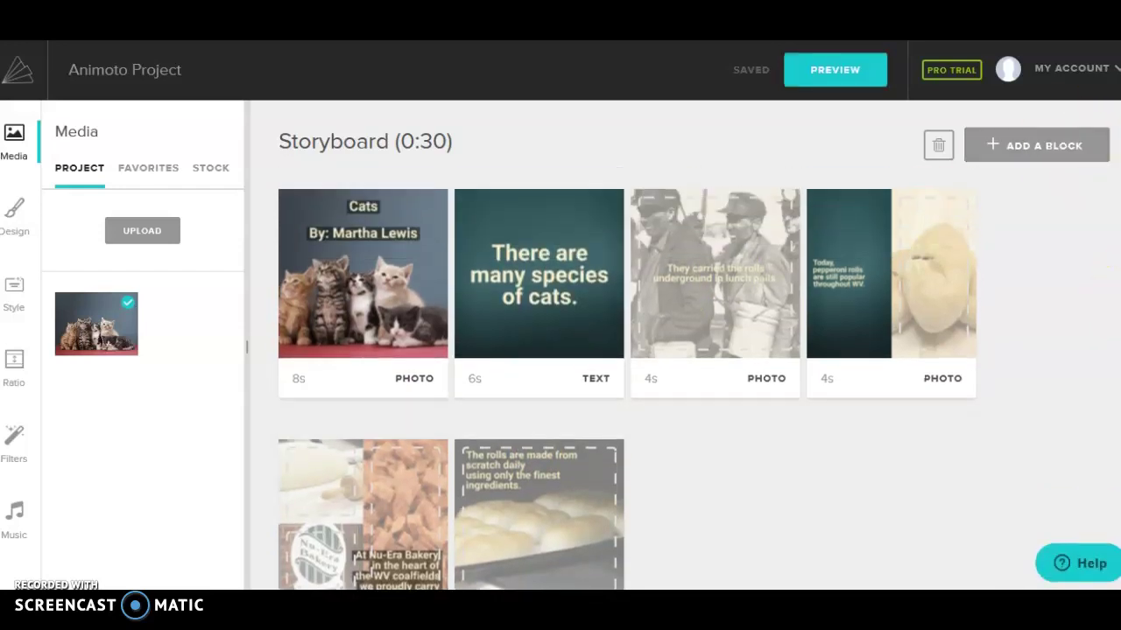